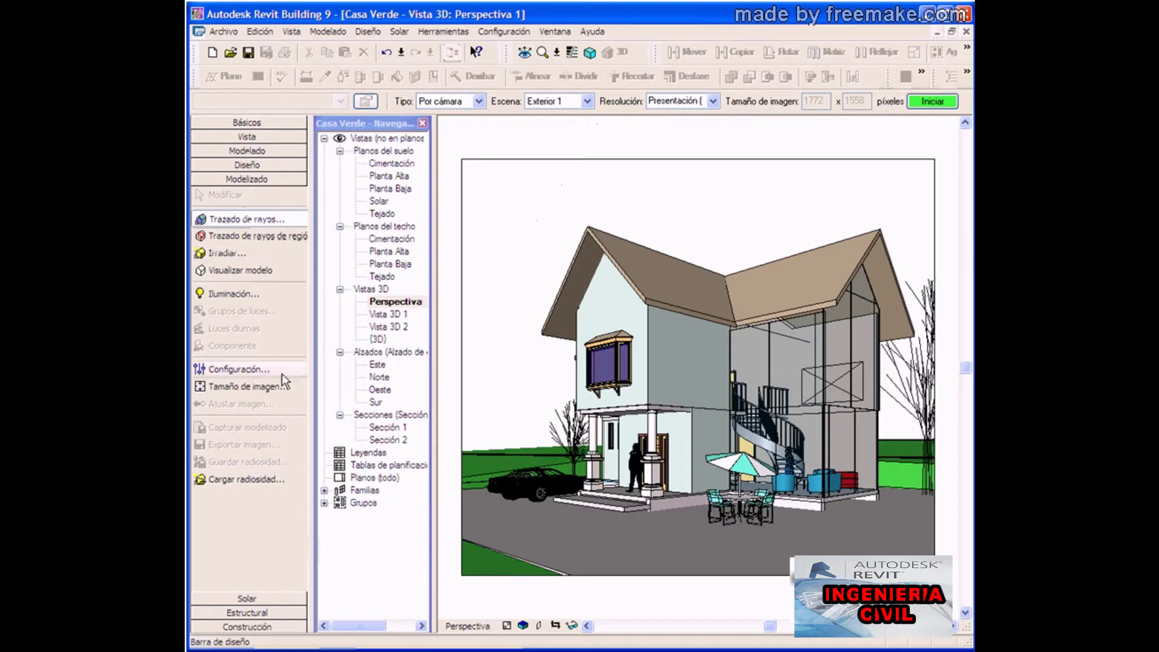
Step: Open the scene settings for the Exterior 1 rendering scene of the Casa Verde perspective
left_click(235, 370)
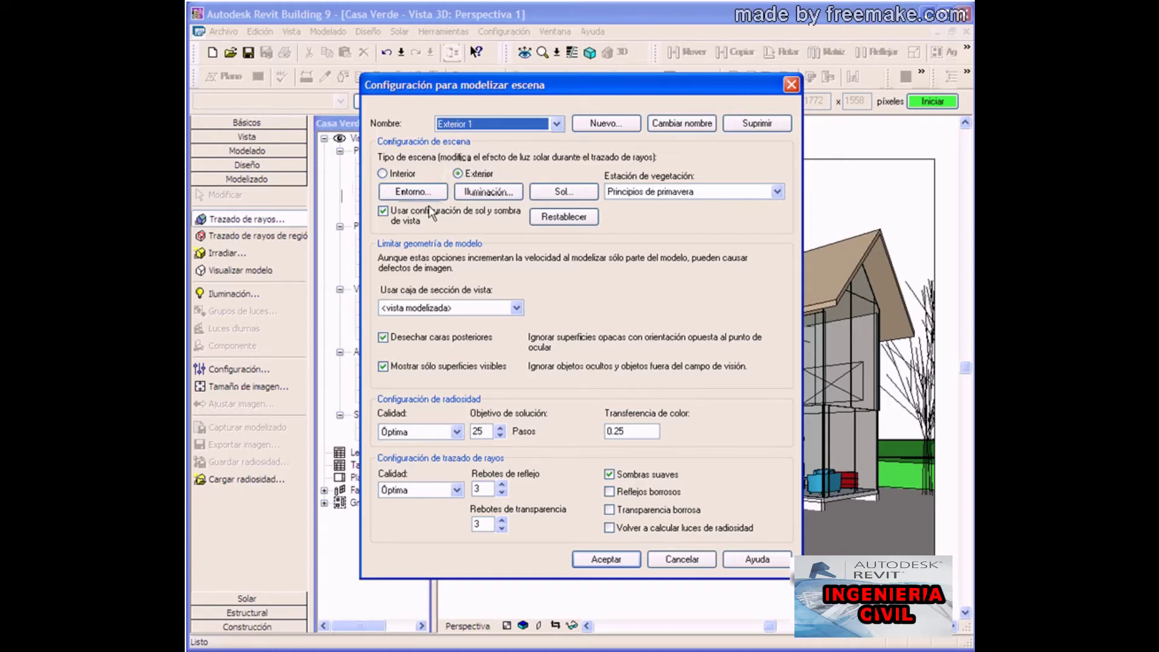
Step: Set the 1024 x 768 mountain landscape photo as Exterior 1's background image
left_click(414, 192)
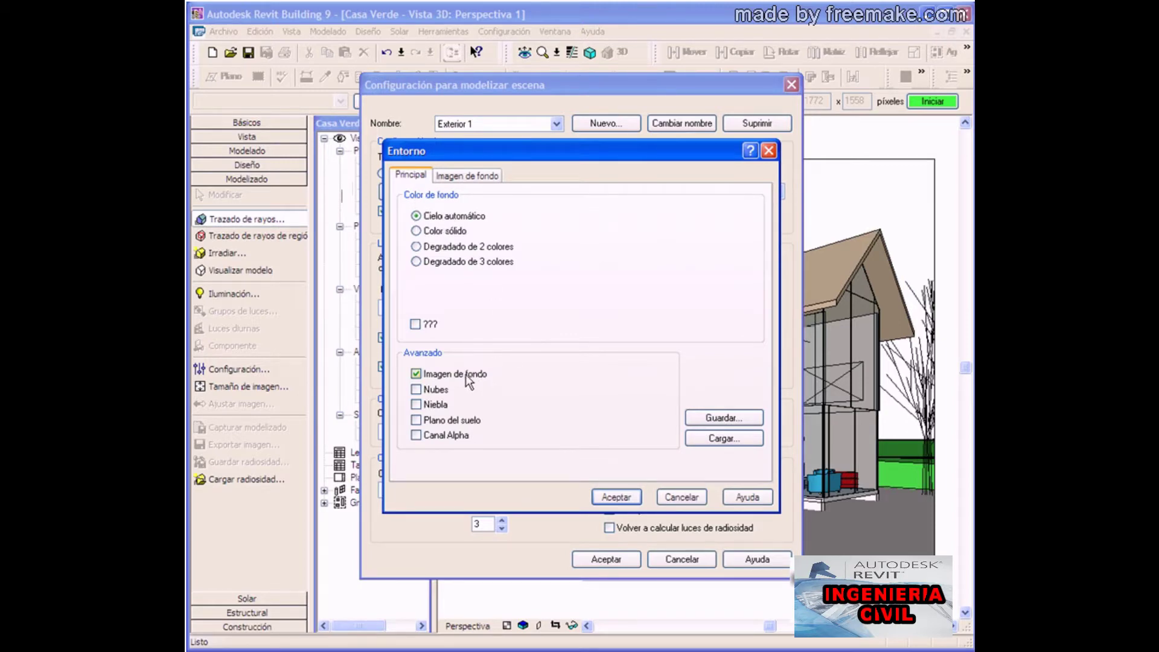
left_click(415, 374)
left_click(416, 374)
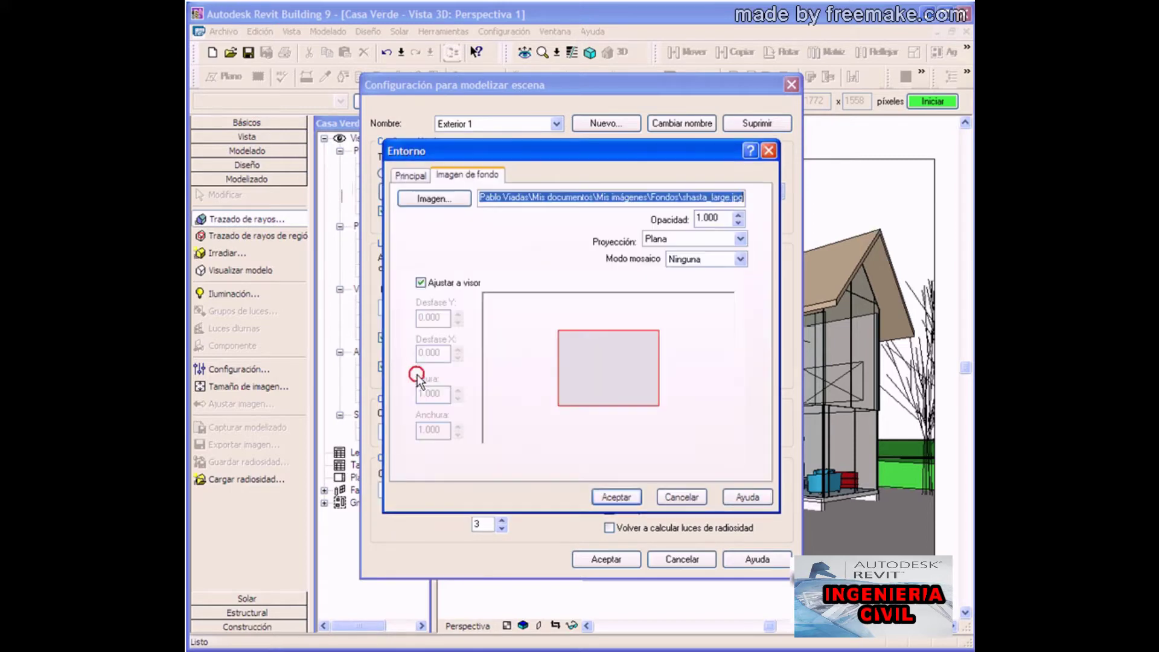
left_click(444, 199)
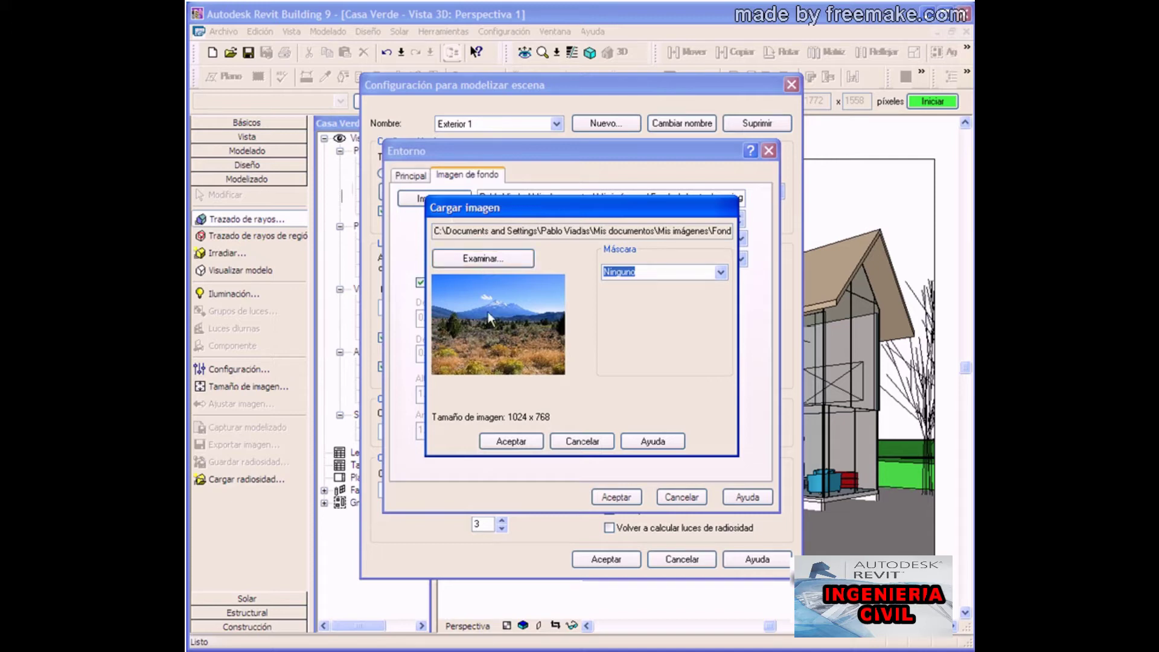
left_click(516, 441)
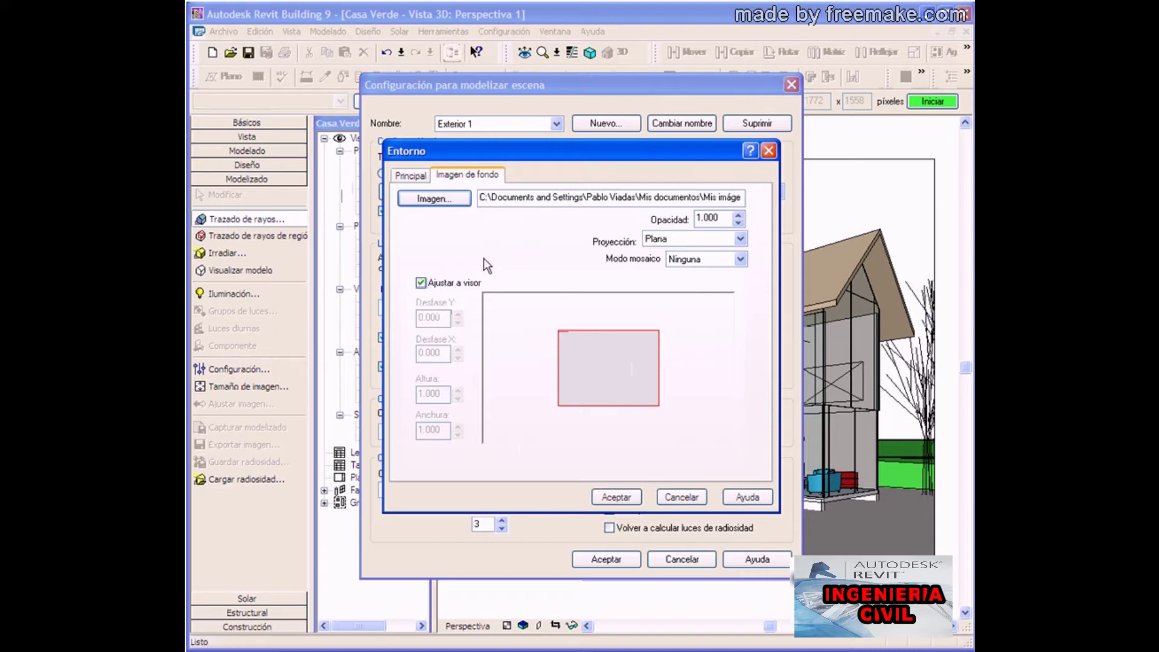
left_click(616, 497)
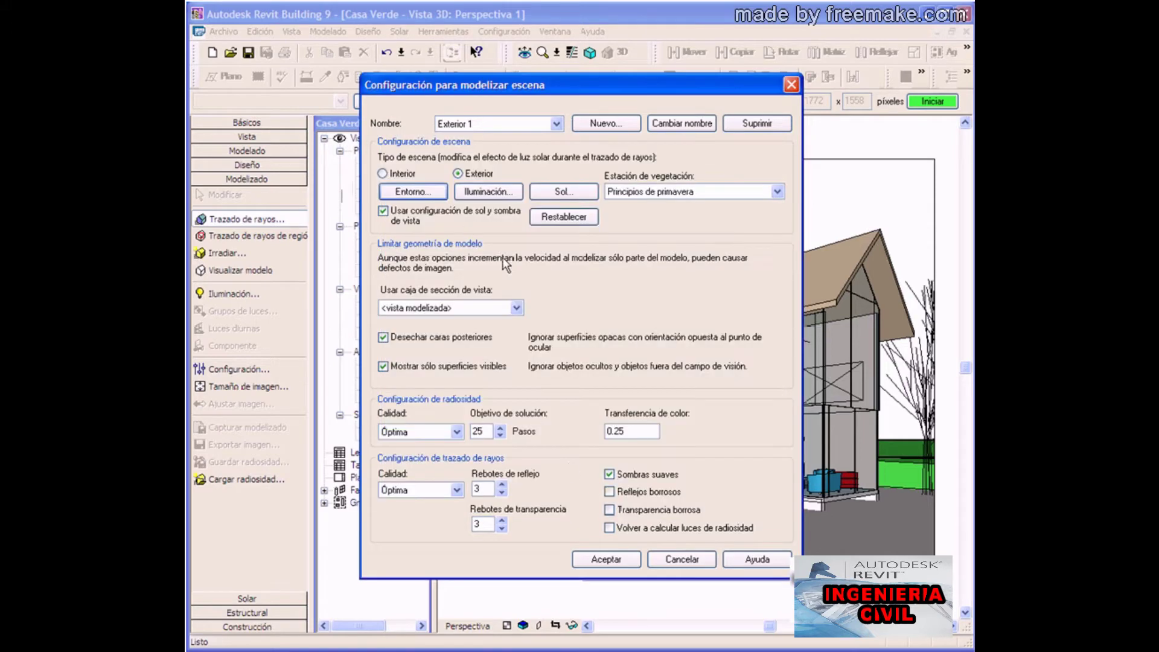
left_click(486, 191)
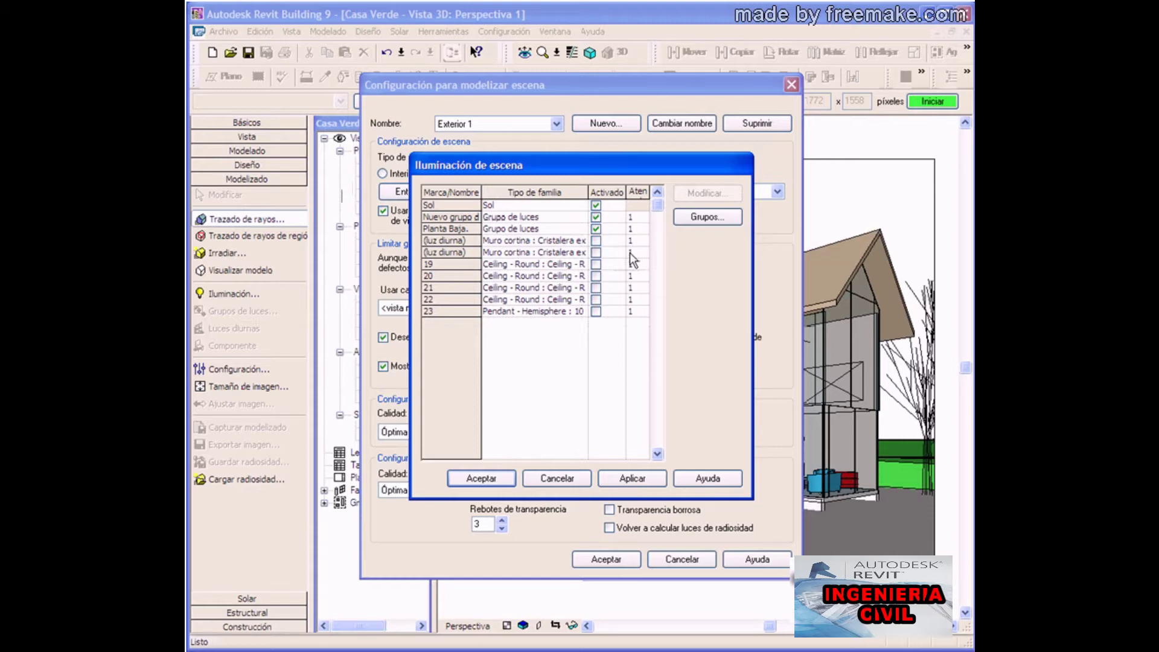
left_click(488, 479)
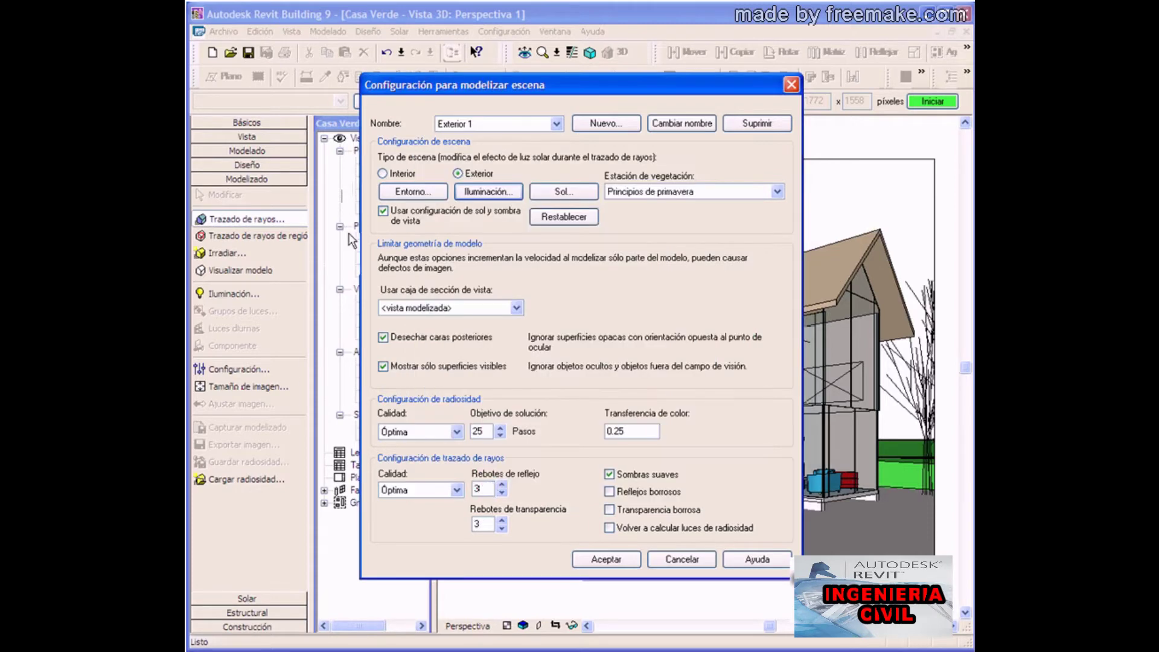
left_click(564, 192)
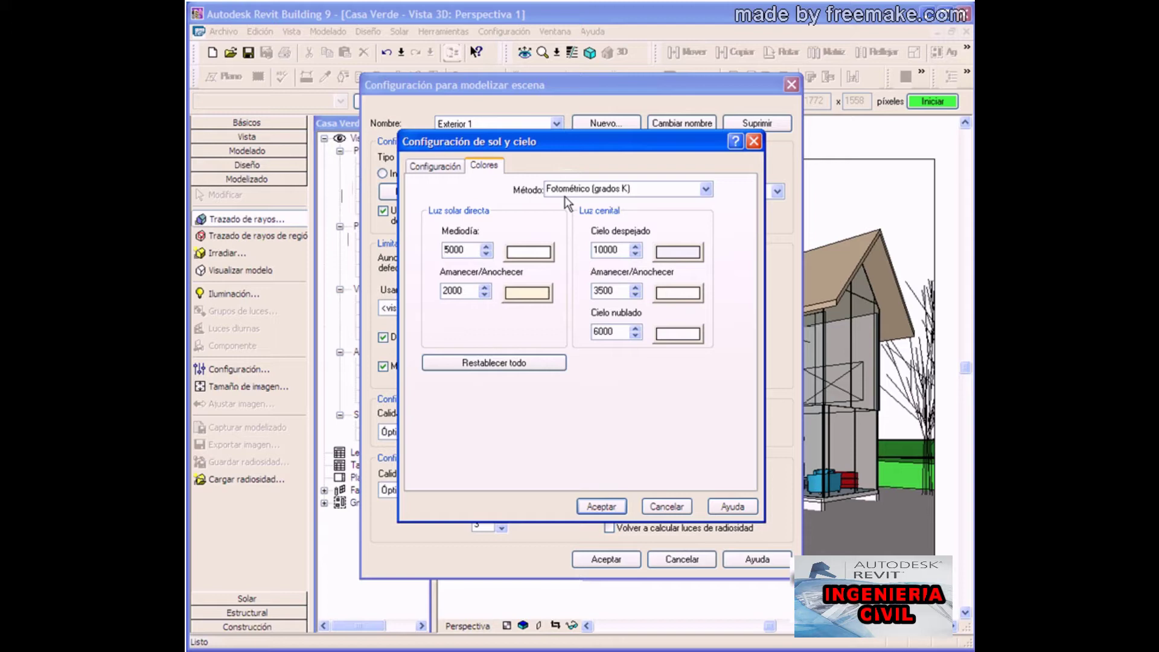
left_click(601, 506)
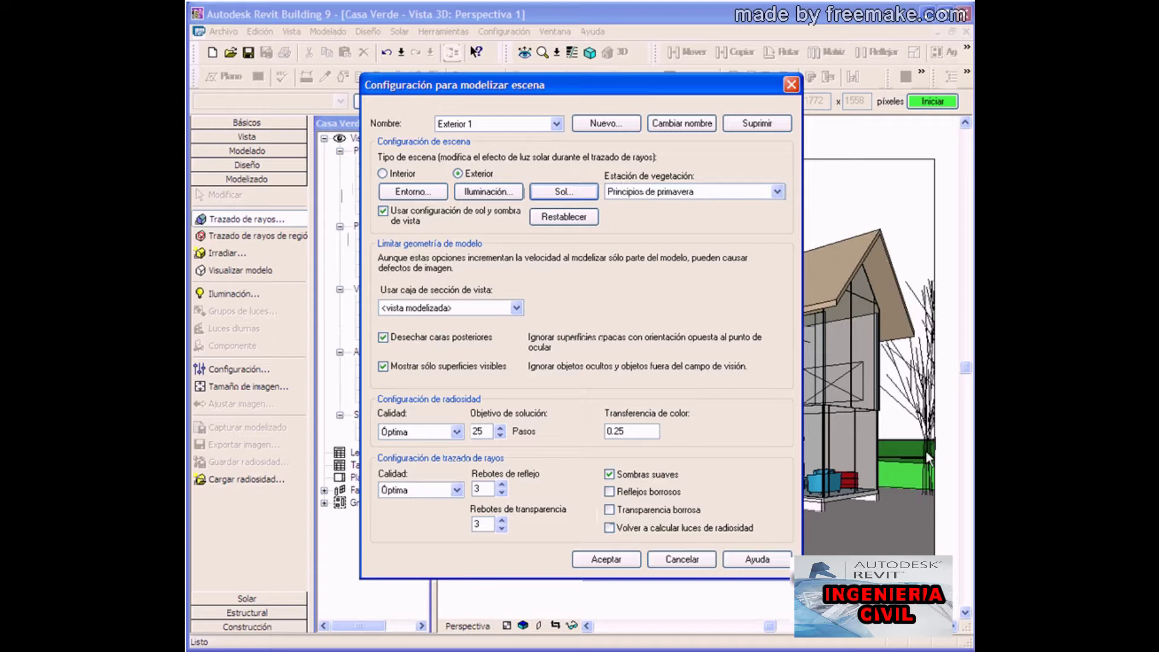
Step: Choose Finales de primavera as the vegetation season and accept Exterior 1's scene settings
left_click(777, 191)
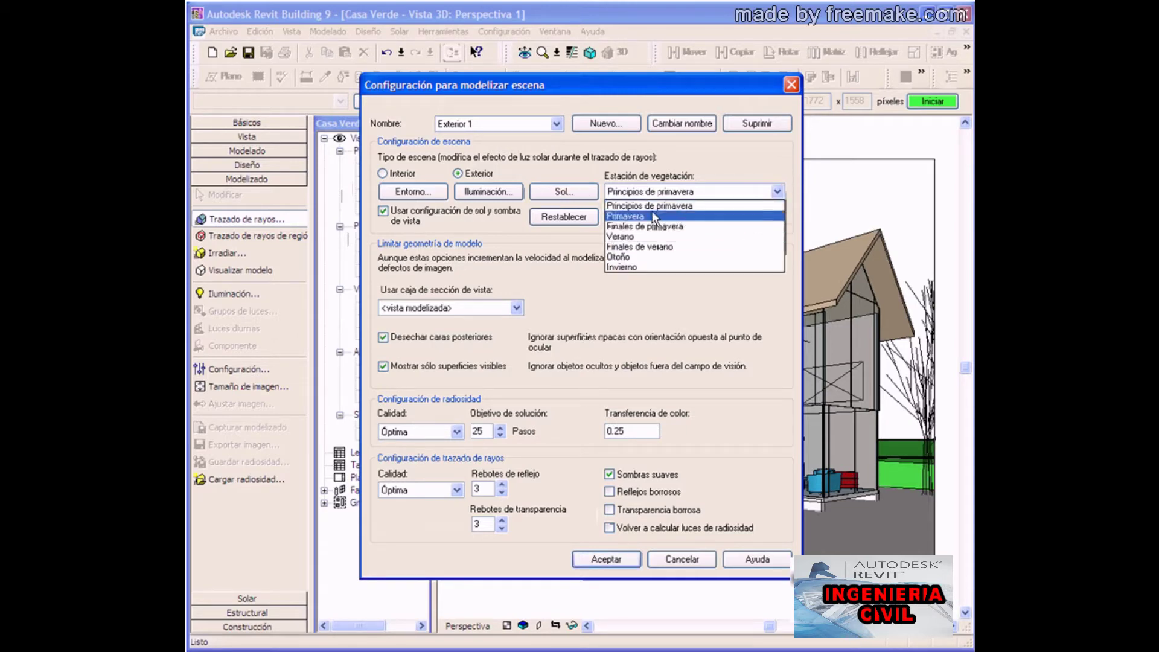
left_click(631, 216)
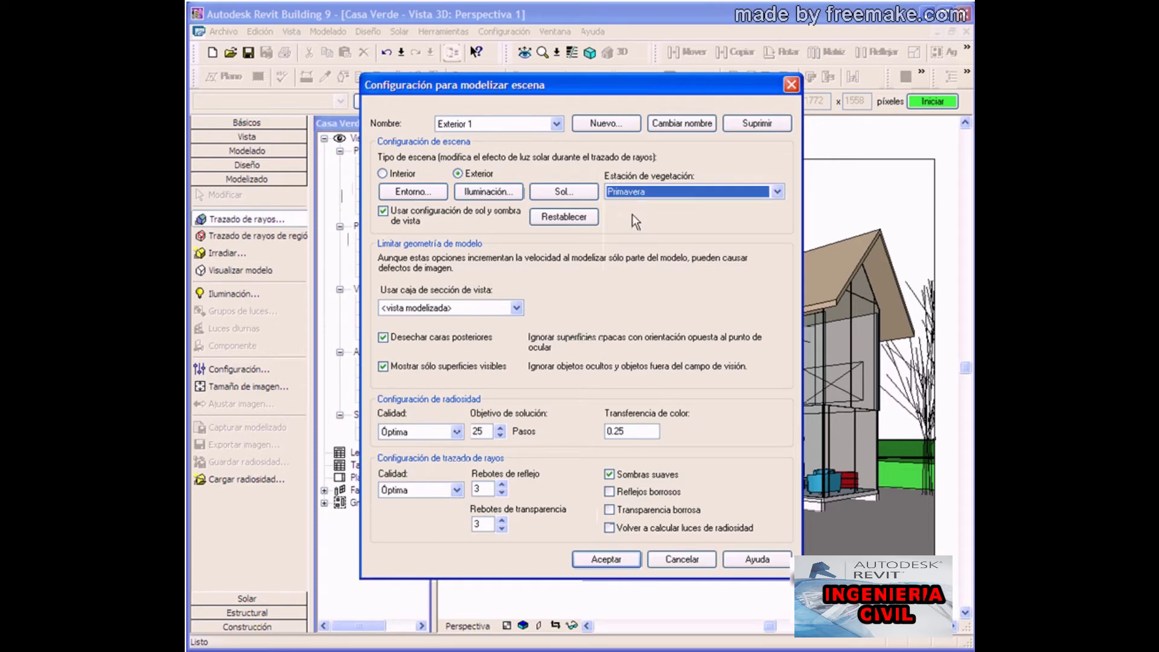
left_click(774, 192)
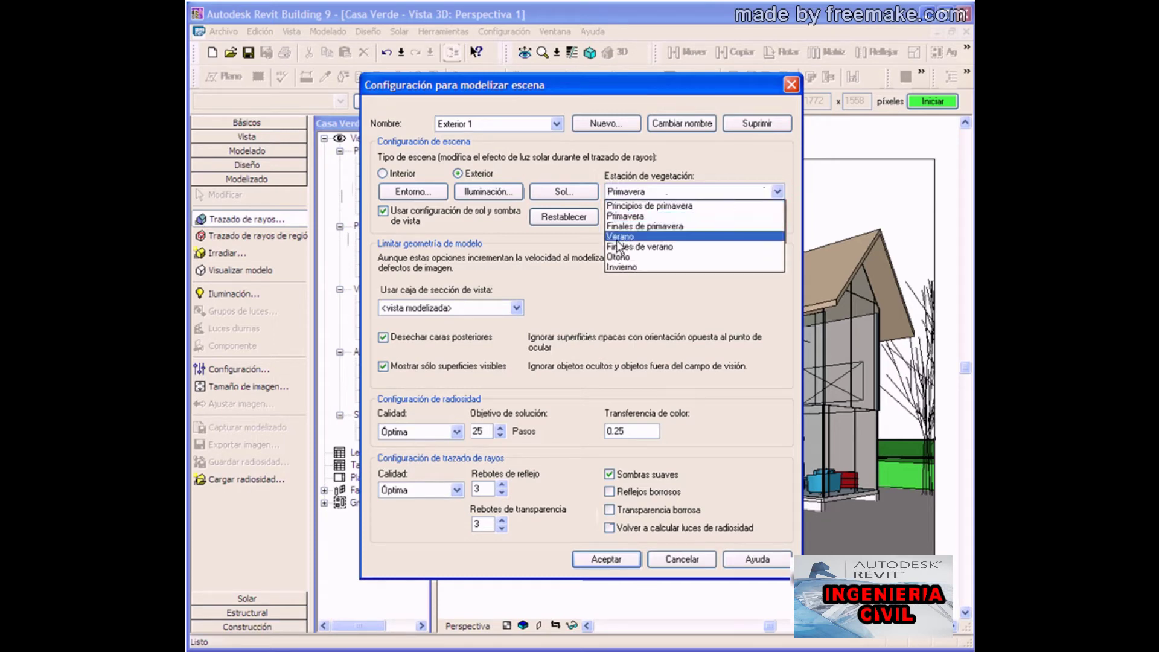
left_click(635, 226)
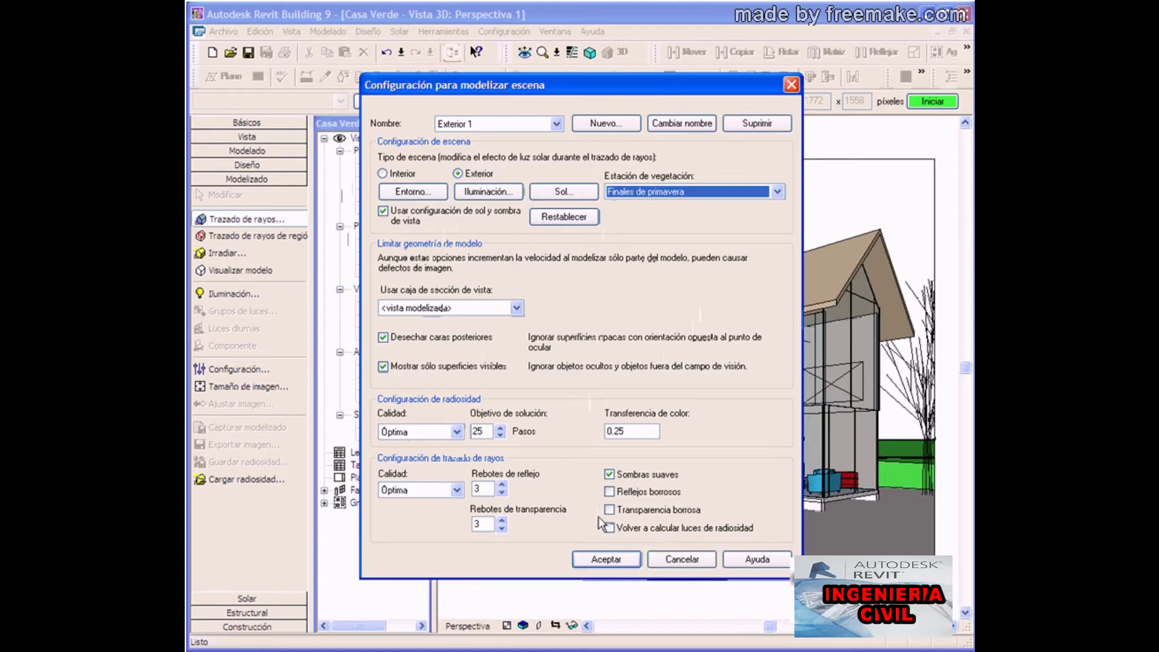
left_click(599, 560)
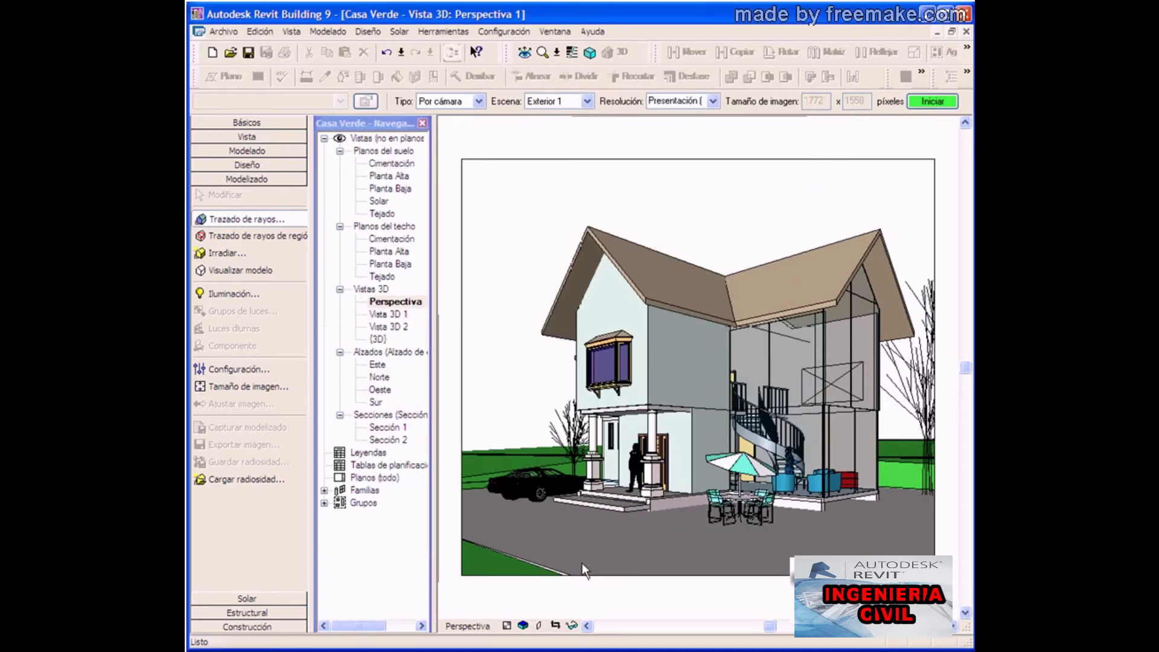
Step: In Perspectiva 1, set render scene Exterior 1 and Presentación (300 dpi) resolution
left_click(248, 273)
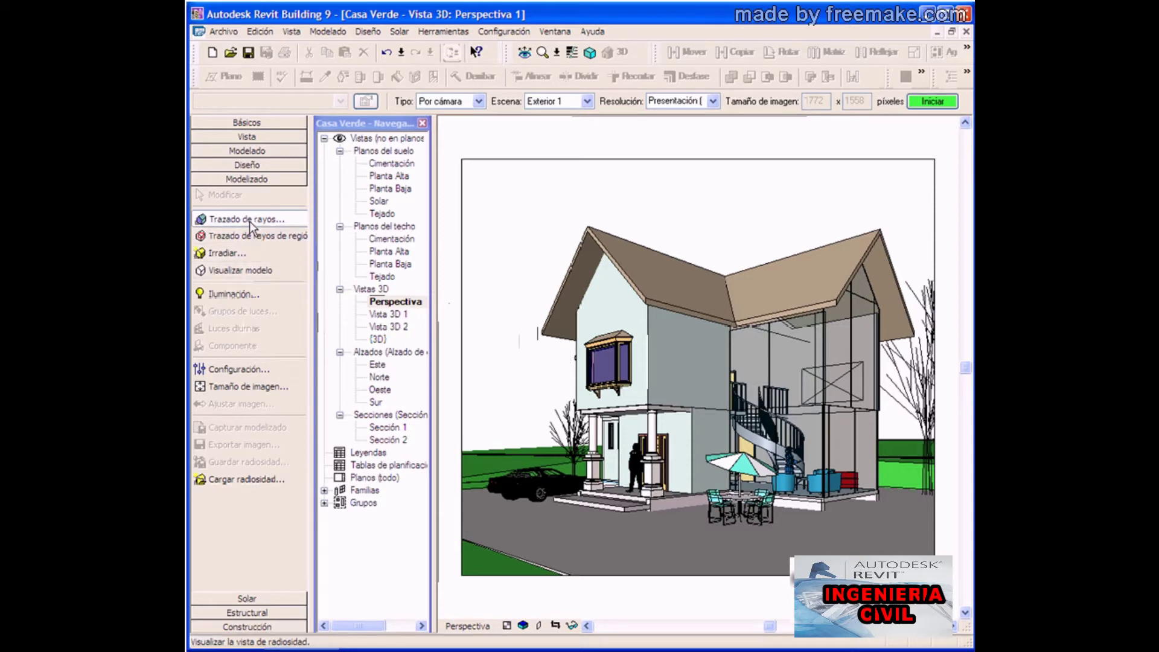
left_click(588, 100)
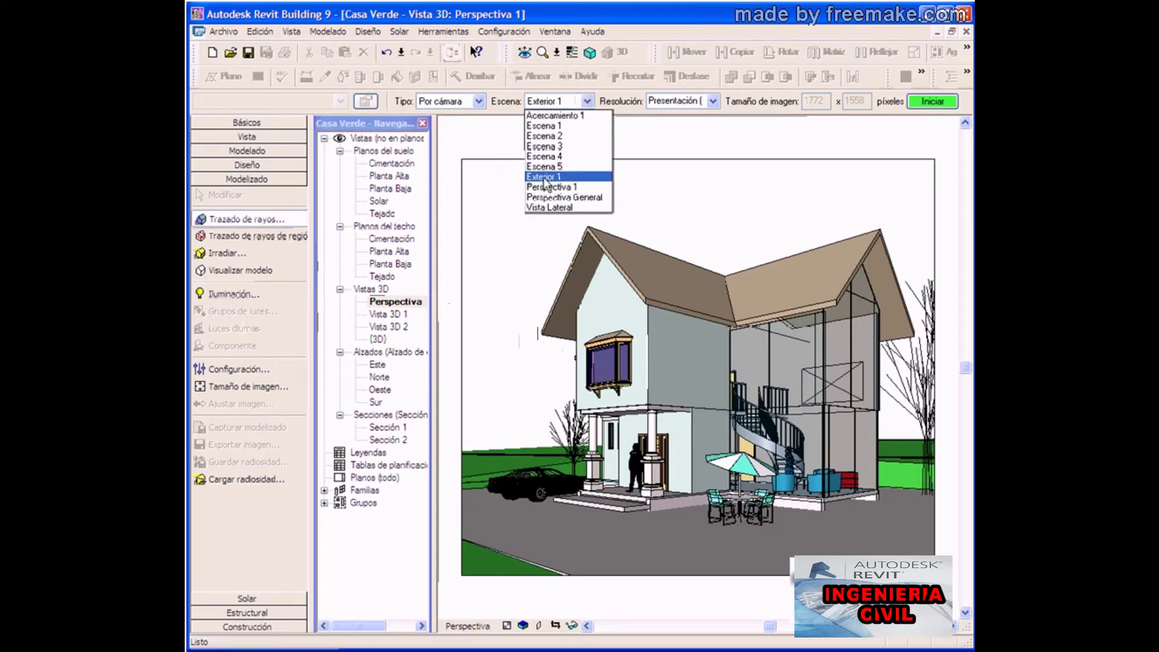
left_click(573, 177)
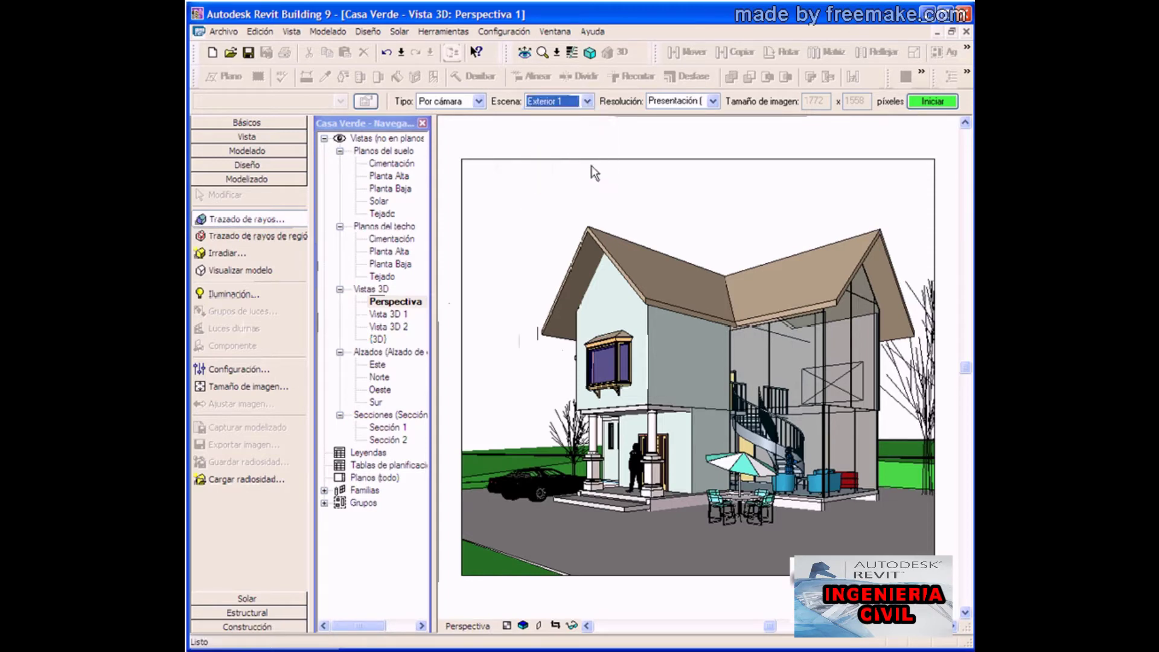
left_click(712, 100)
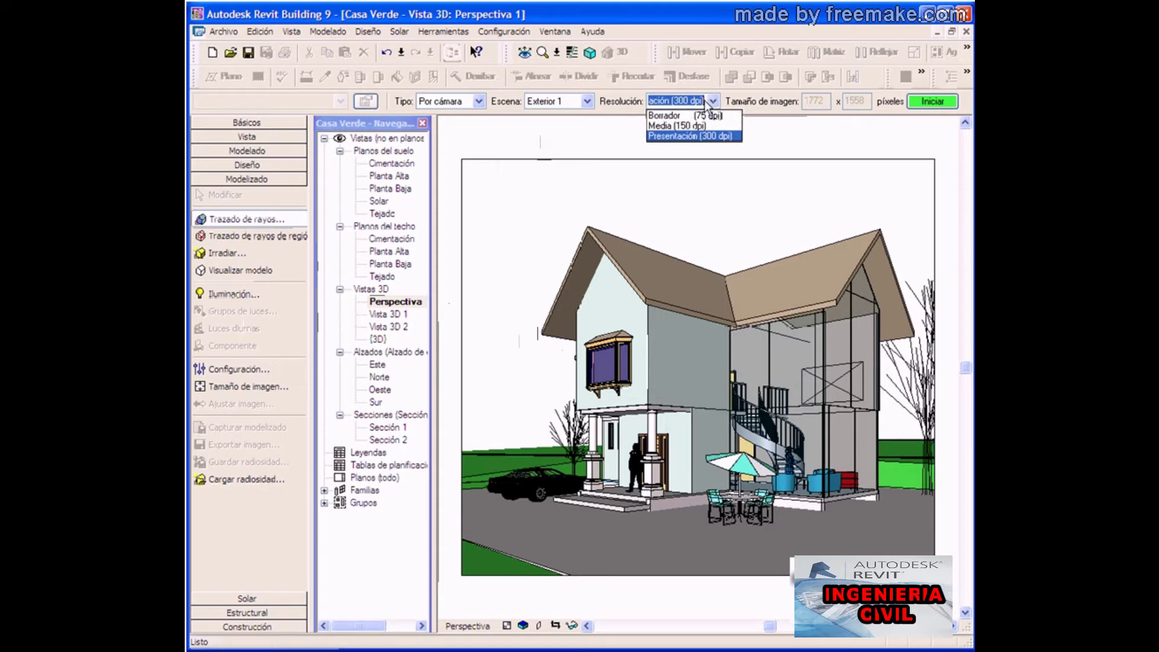
left_click(662, 137)
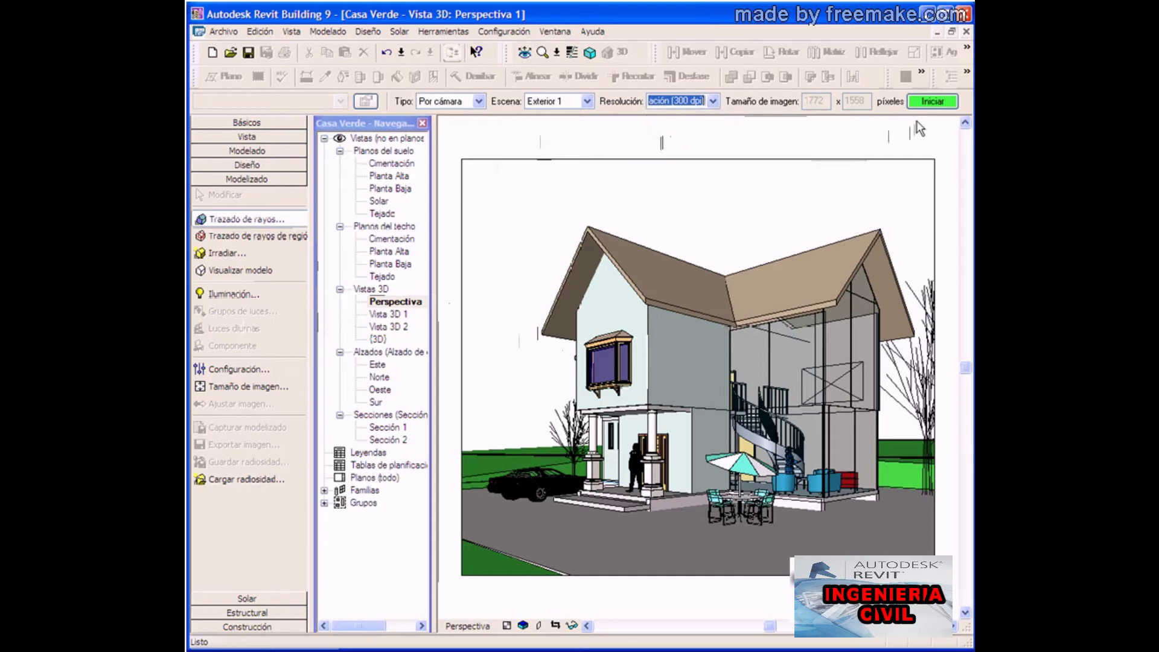
Step: Start the ray-trace render of the Casa Verde perspective
left_click(930, 103)
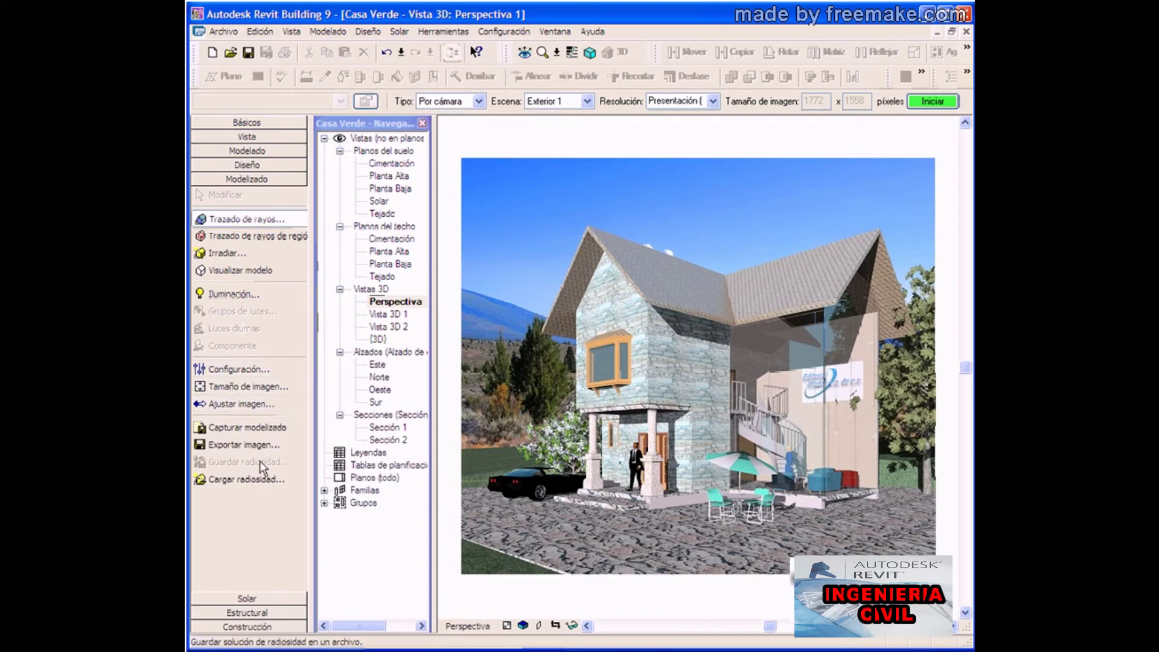
Step: Export the rendered image to the desktop as the JPEG Perspectiva 1
left_click(226, 446)
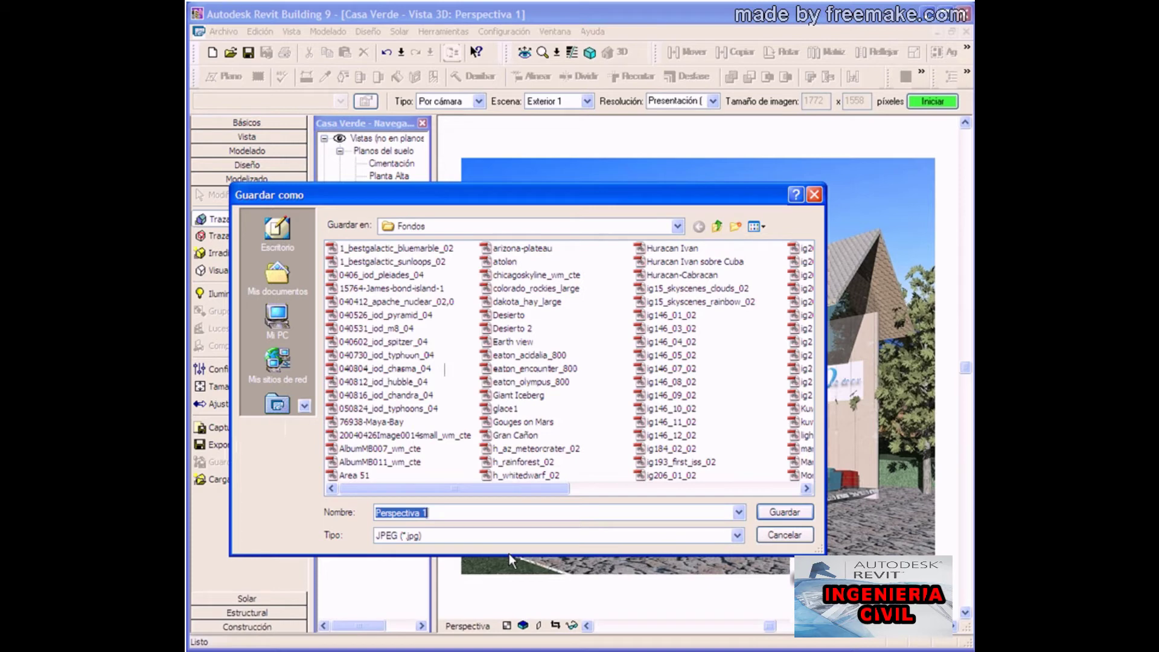
left_click(677, 226)
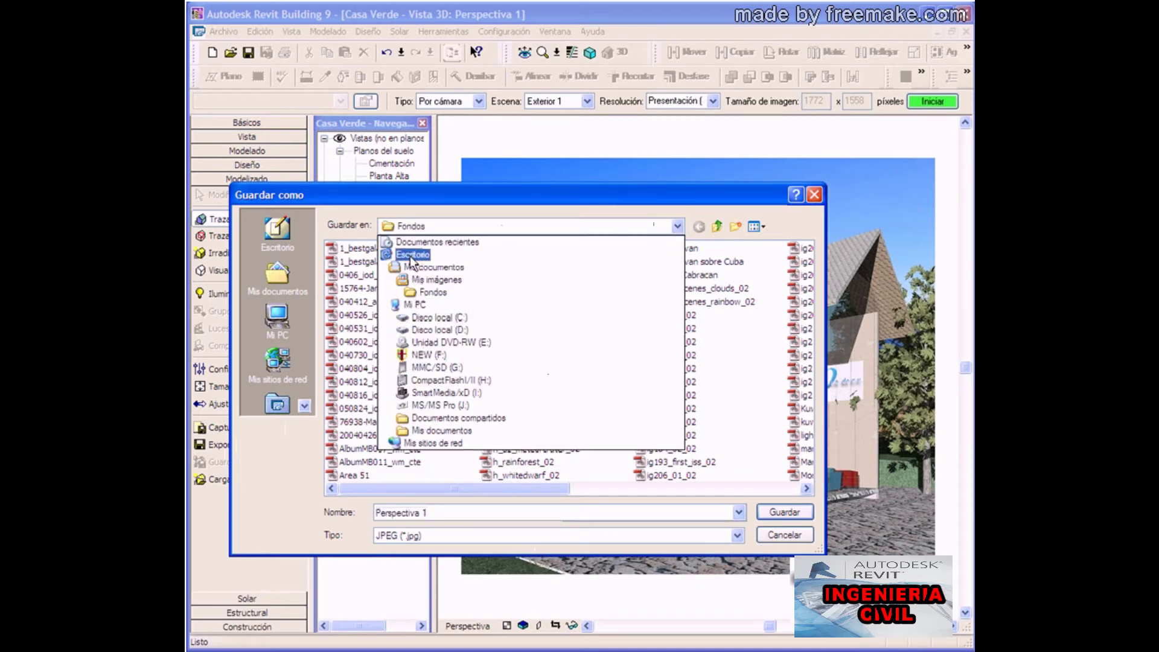
left_click(412, 254)
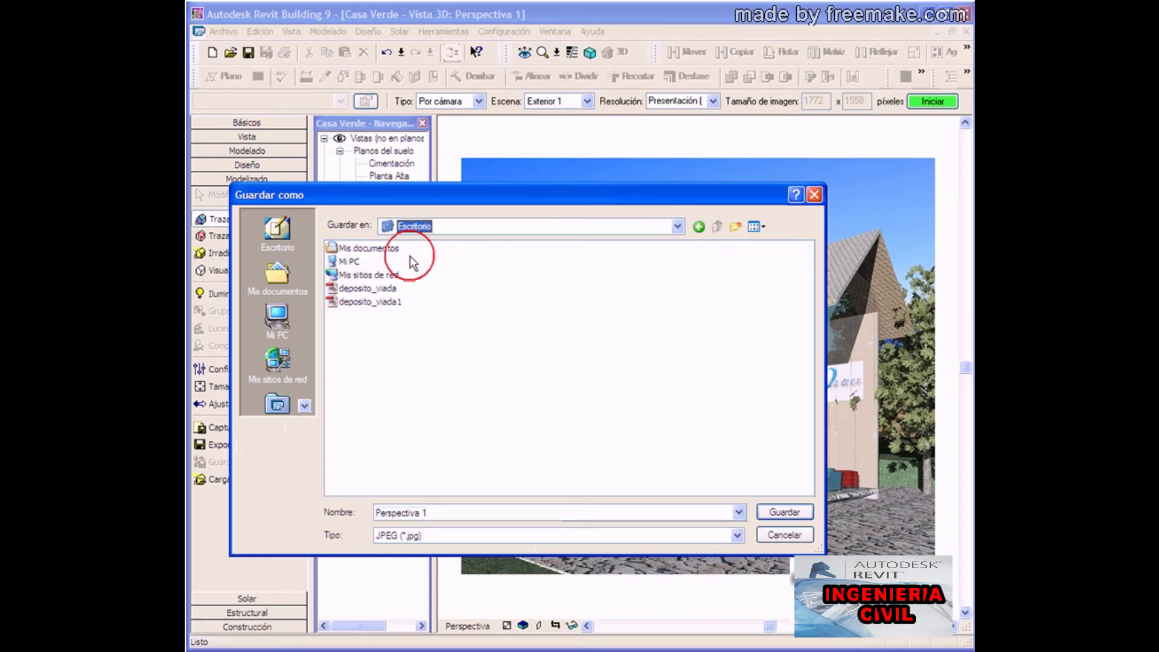
left_click(784, 512)
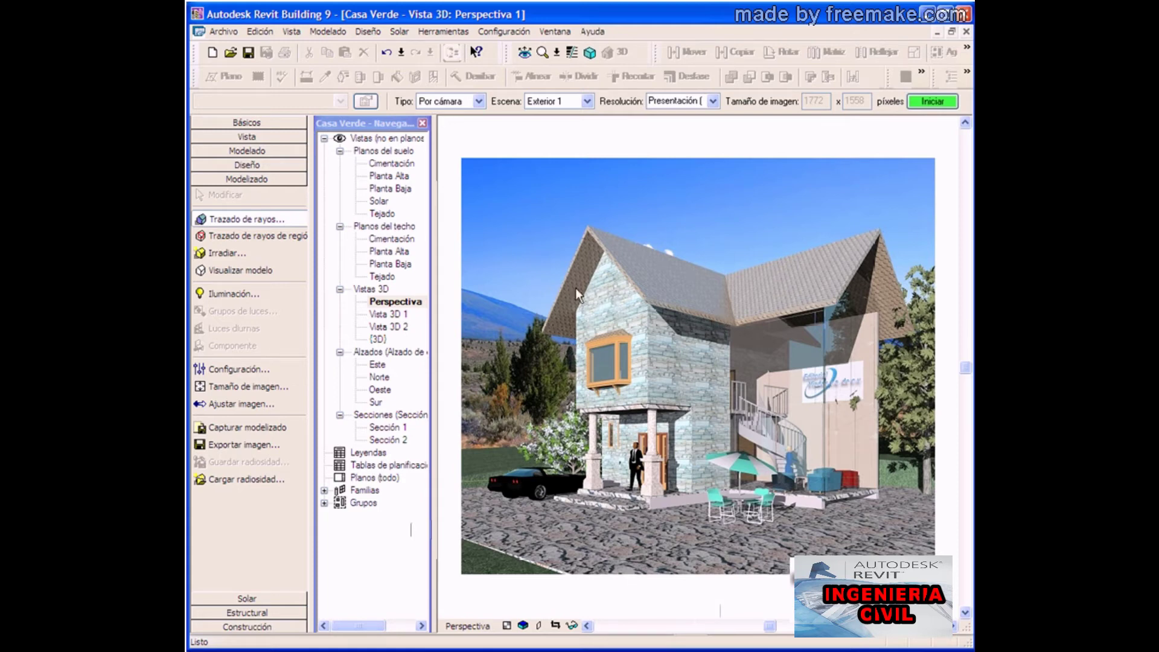
Step: Add a ceiling to the room in the Planta Alta reflected ceiling plan
double_click(381, 178)
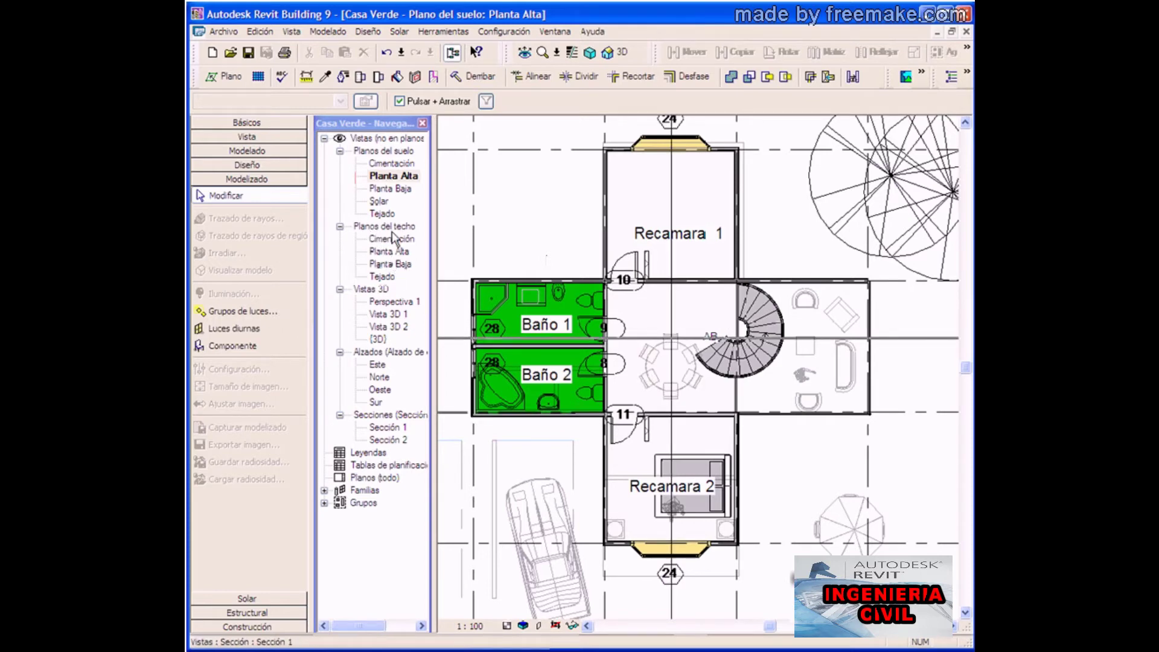
double_click(390, 251)
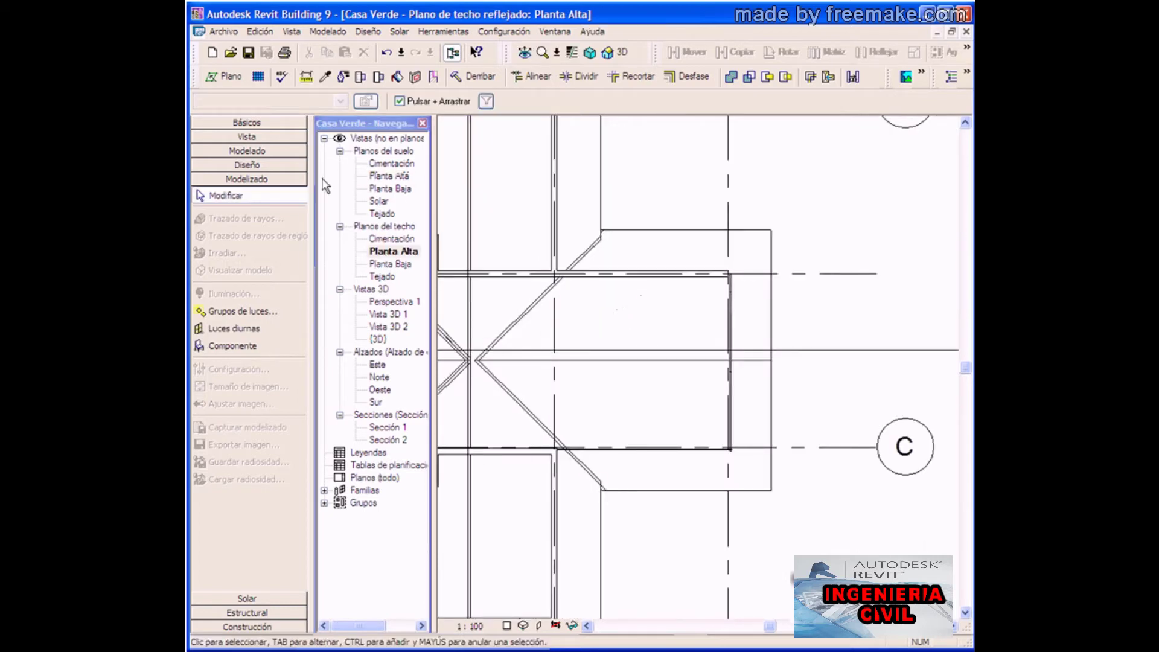
left_click(244, 150)
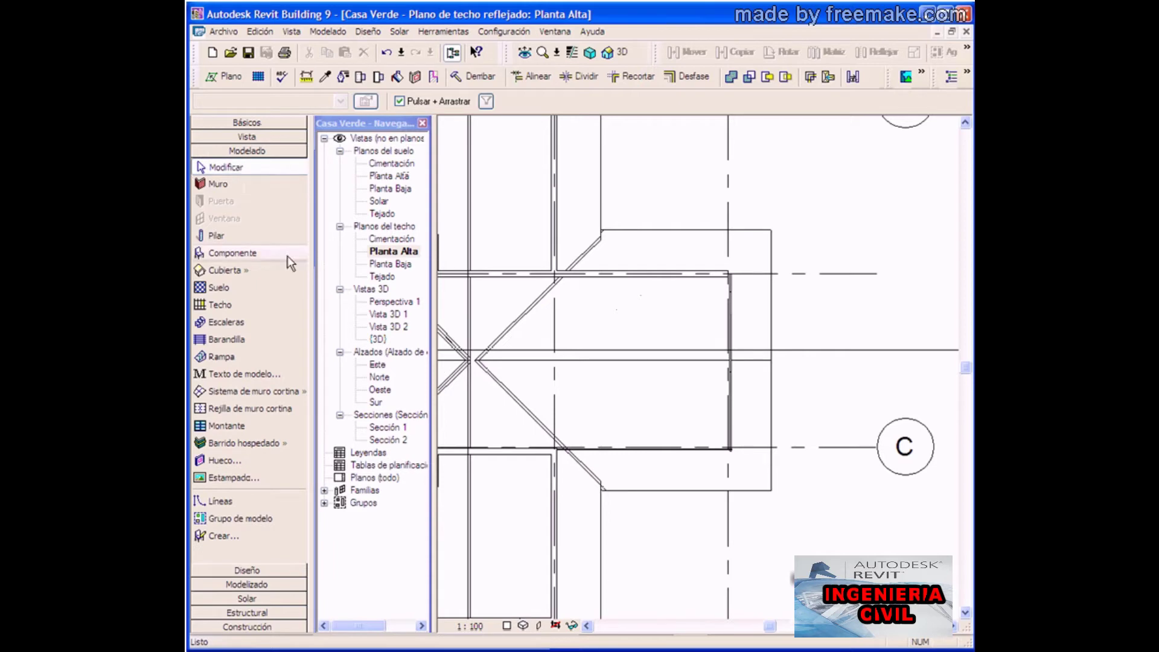
left_click(220, 304)
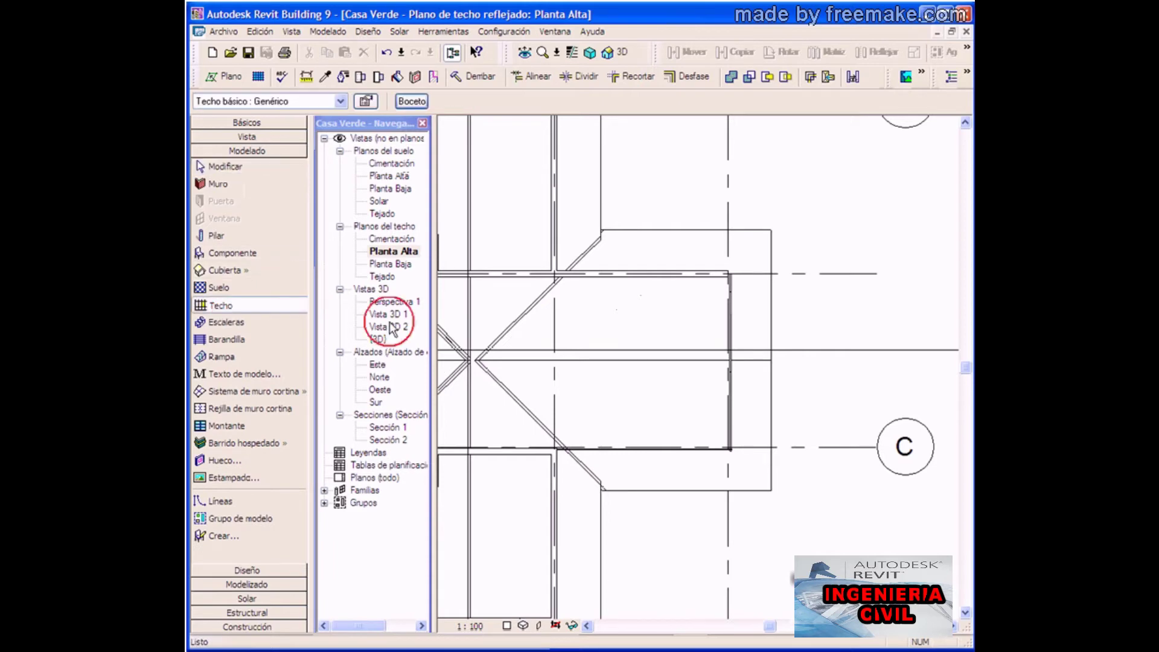
left_click(632, 279)
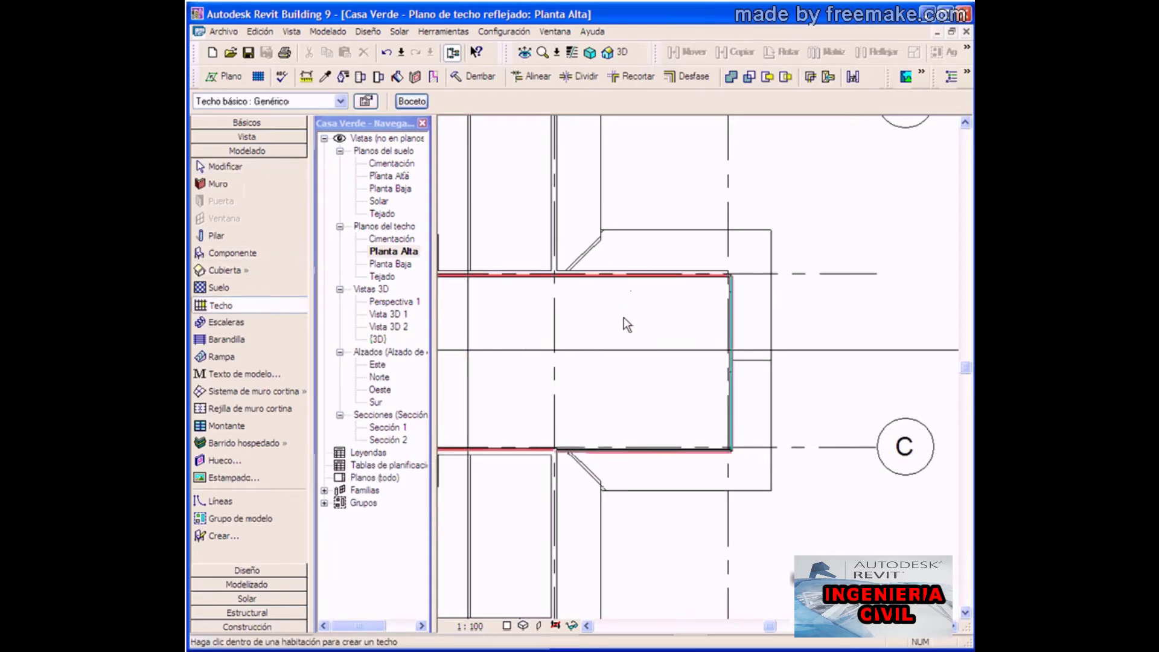
Step: Start a 100 watt pendant light and load Suspended Linear (1) from the Lamparas library
left_click(253, 588)
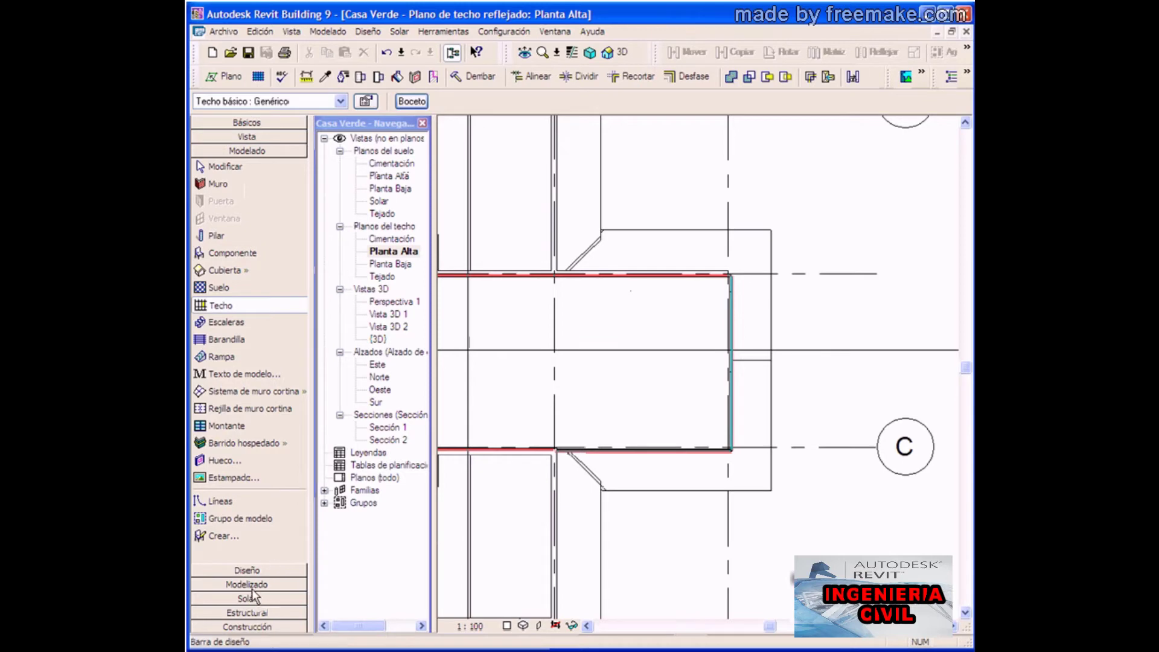
left_click(237, 348)
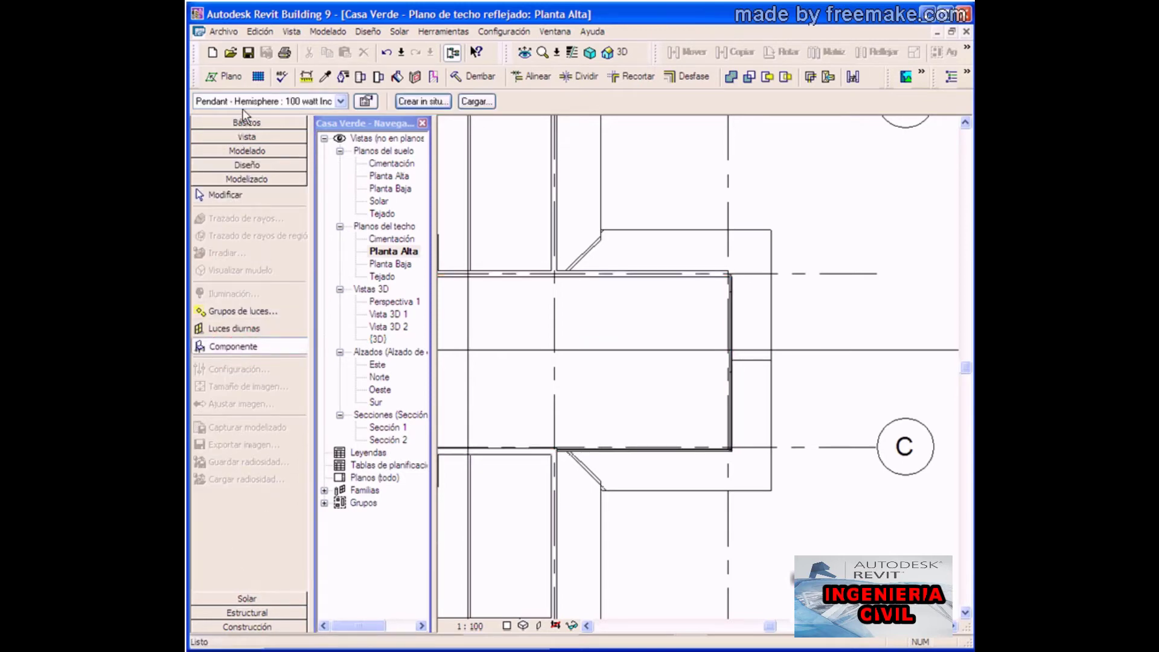
left_click(340, 102)
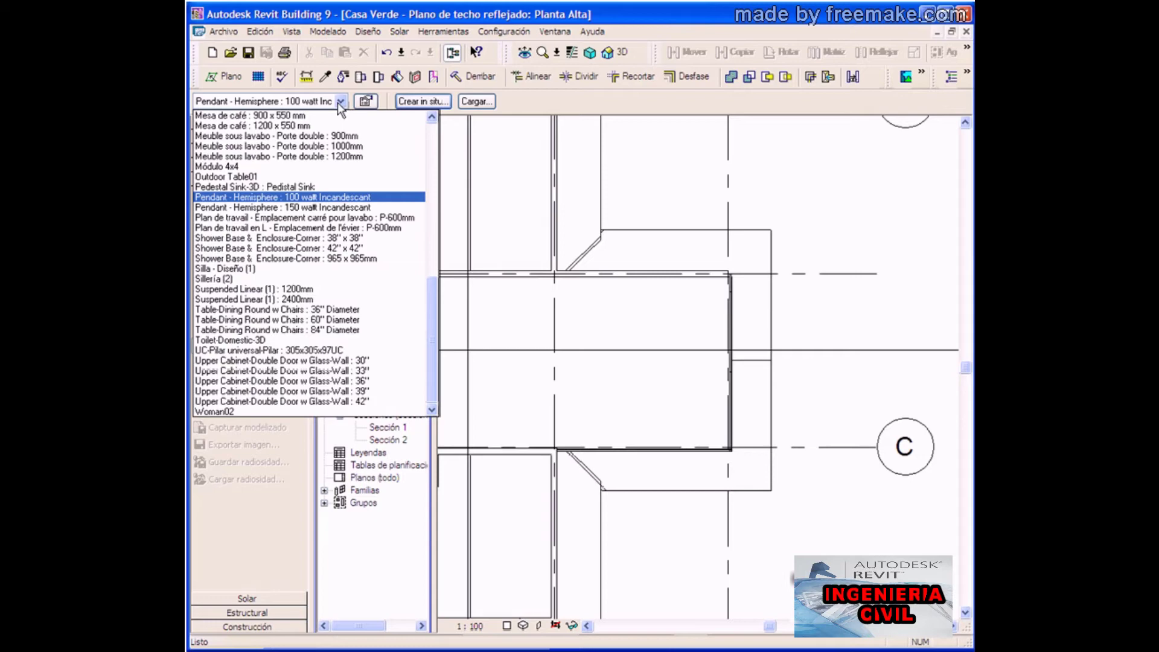
left_click(338, 103)
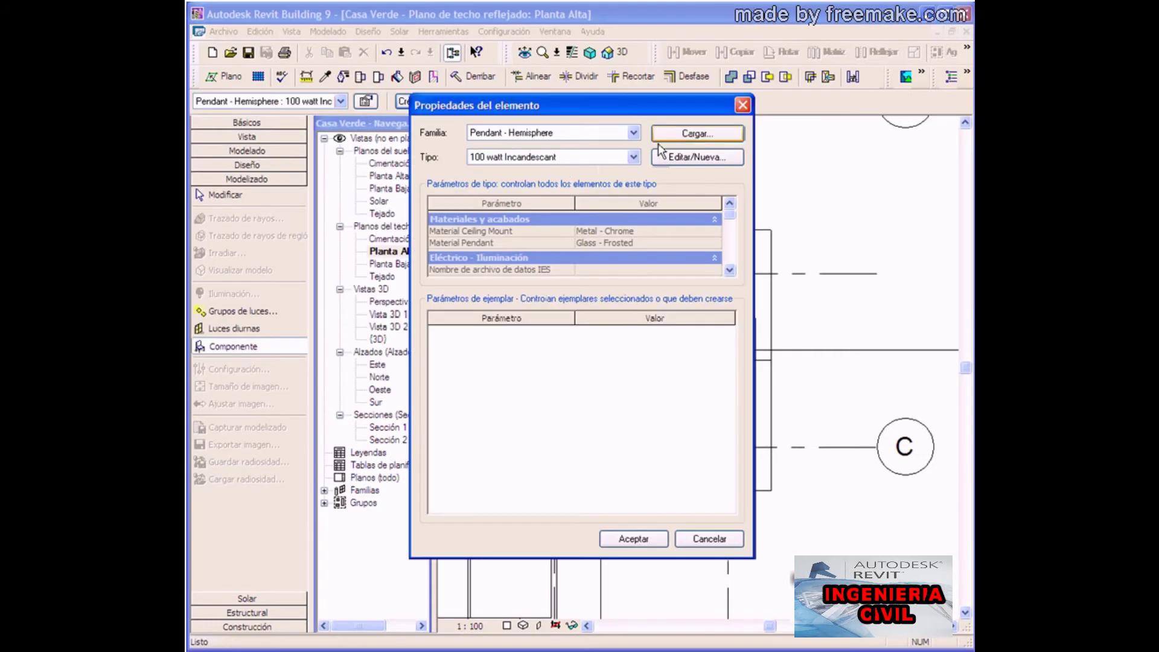
left_click(681, 137)
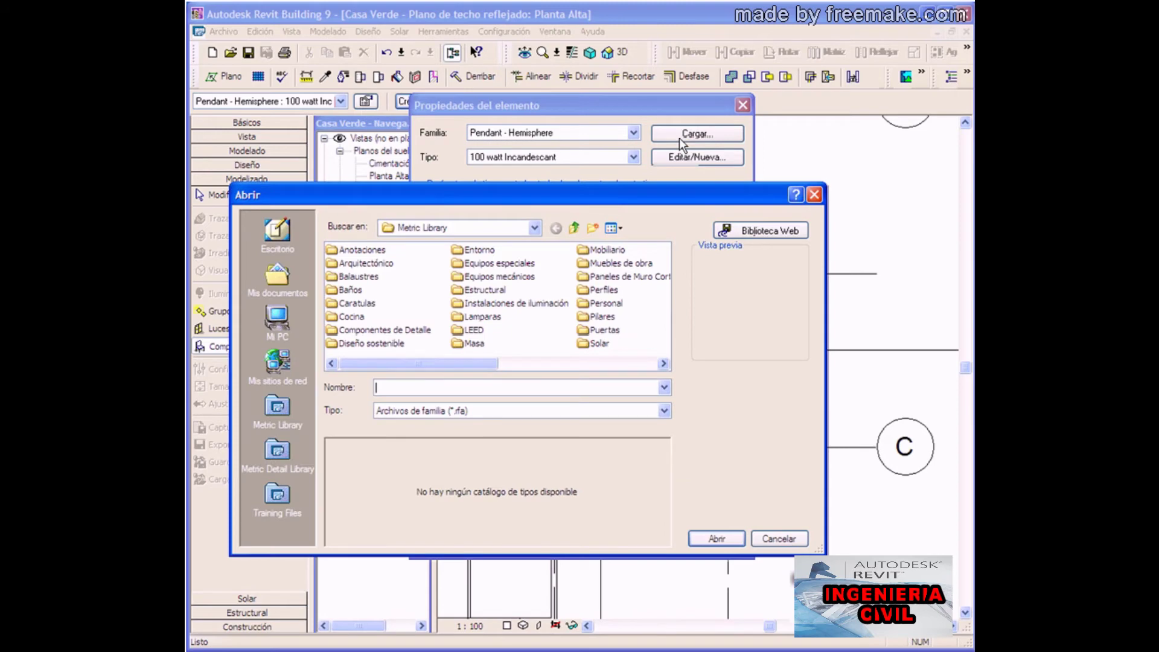
double_click(469, 316)
left_click(340, 318)
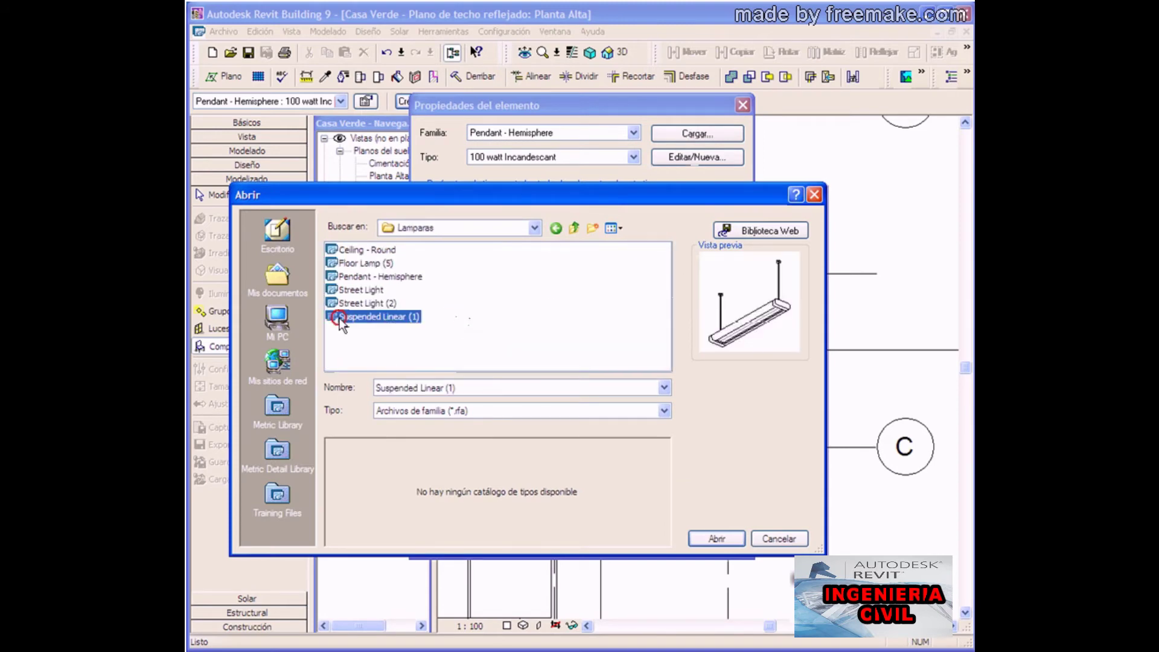
left_click(718, 539)
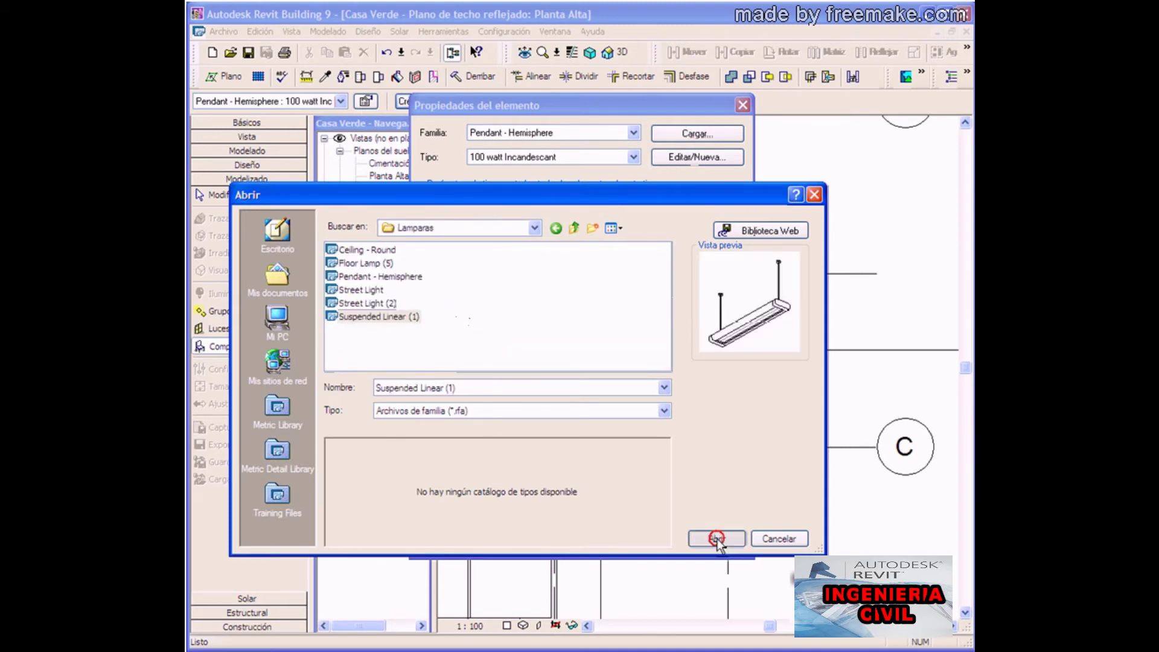
left_click(640, 541)
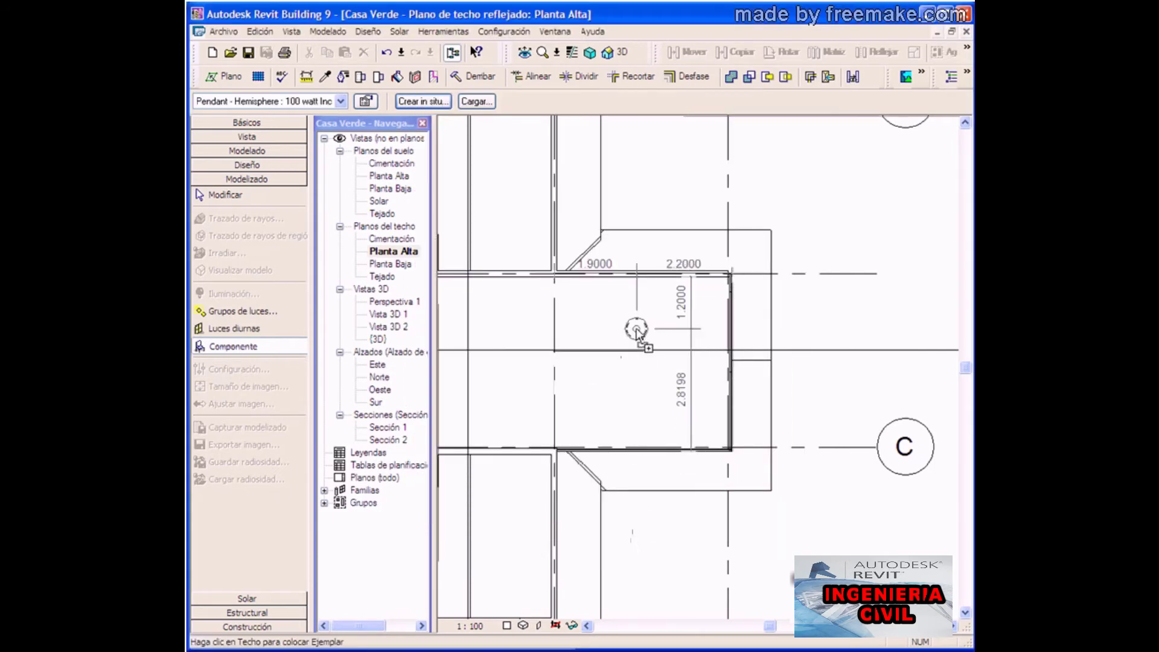
Step: Switch the light to Suspended Linear (1) 2400mm and place two fixtures, one above the other
left_click(364, 101)
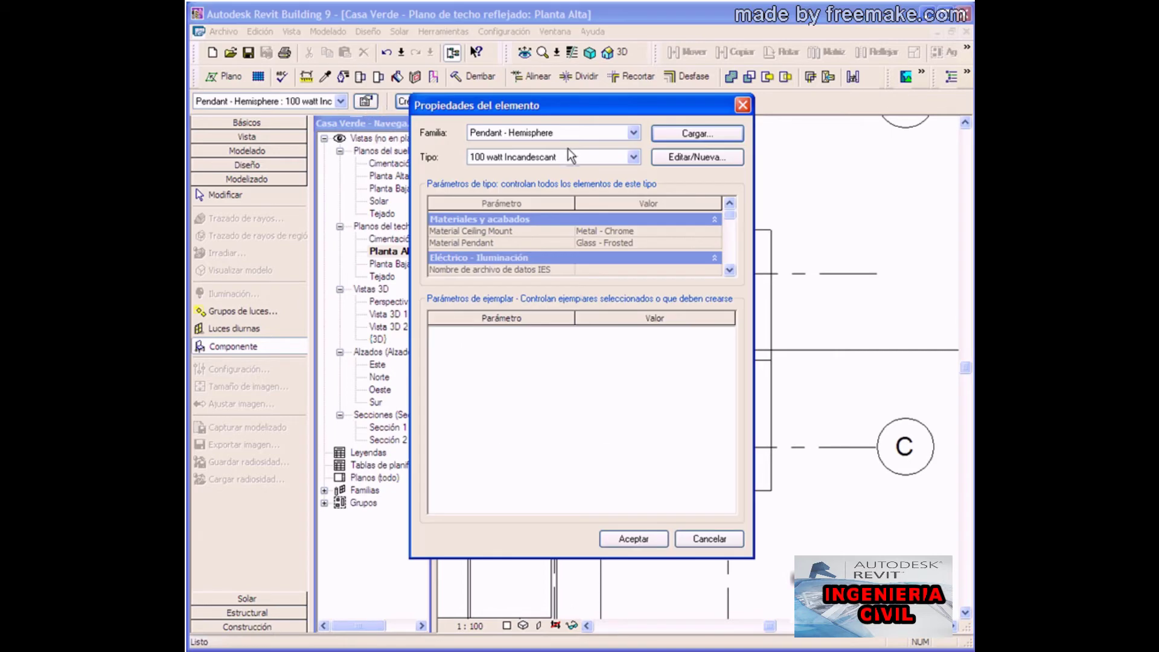
left_click(634, 133)
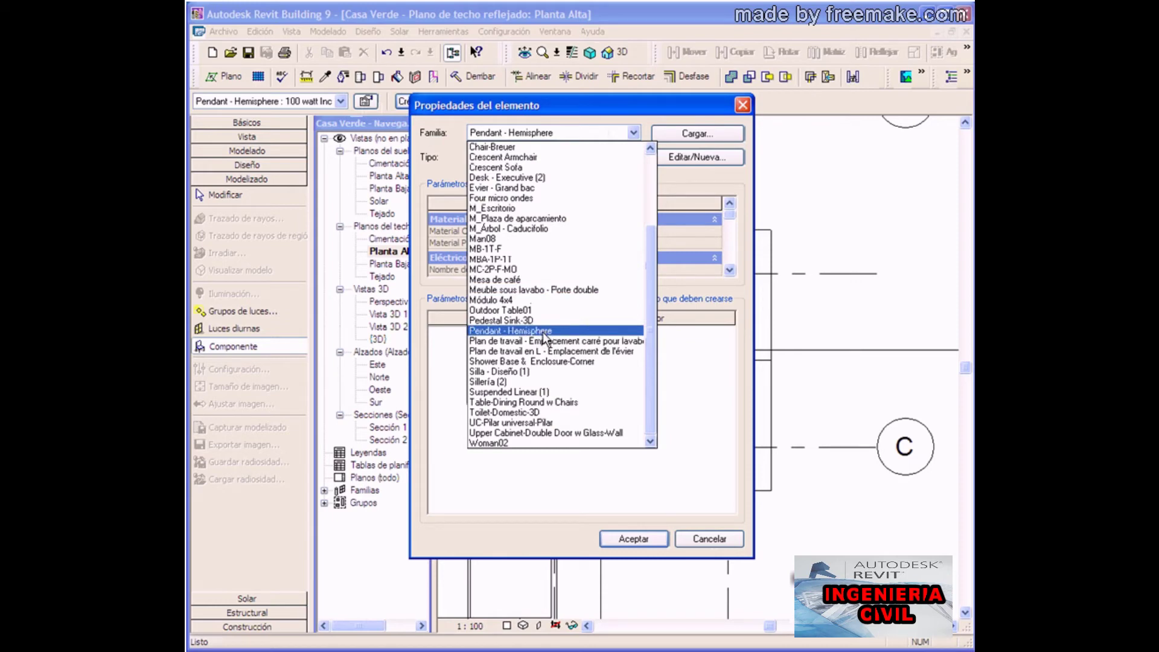
left_click(521, 392)
left_click(632, 157)
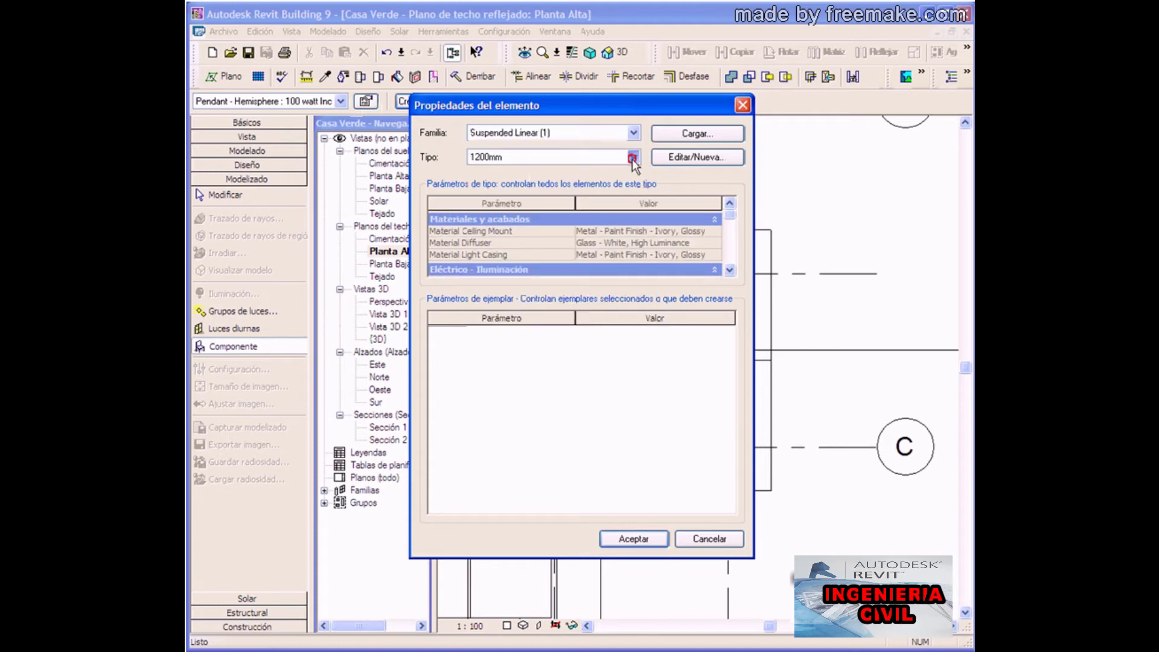
left_click(531, 181)
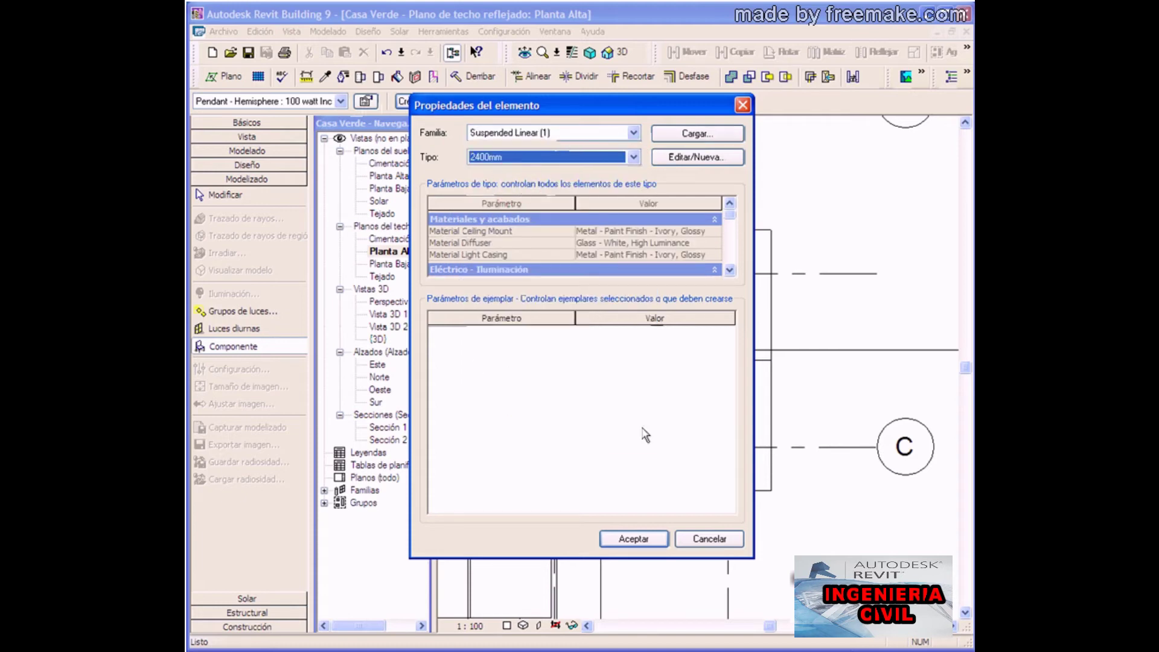
left_click(647, 540)
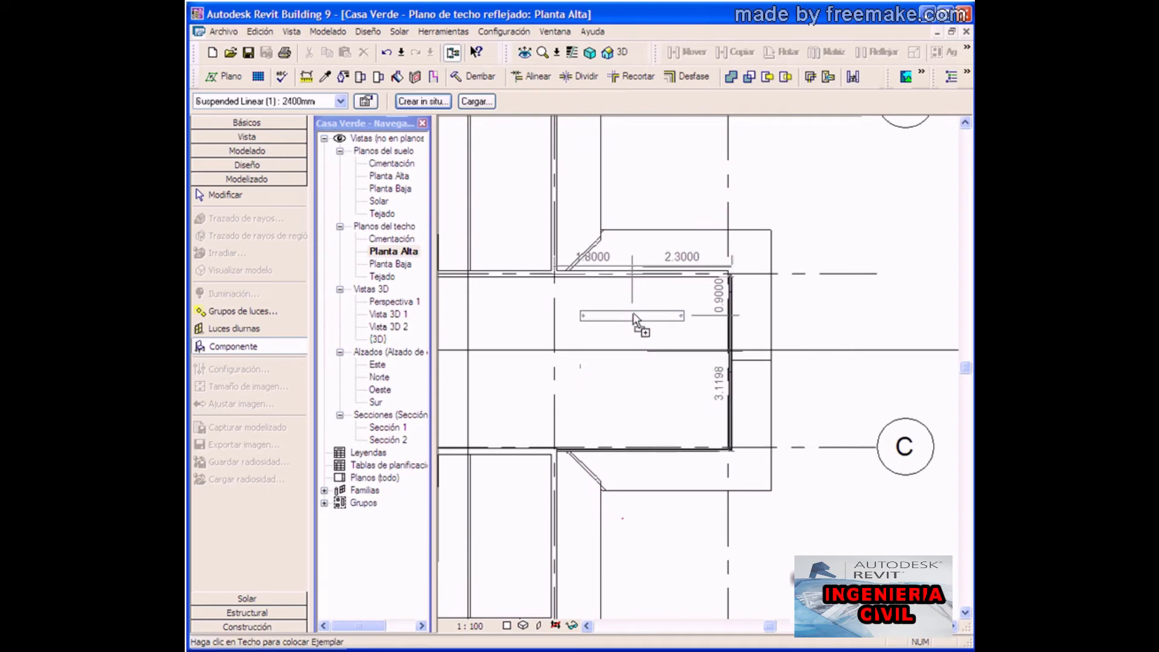
left_click(632, 317)
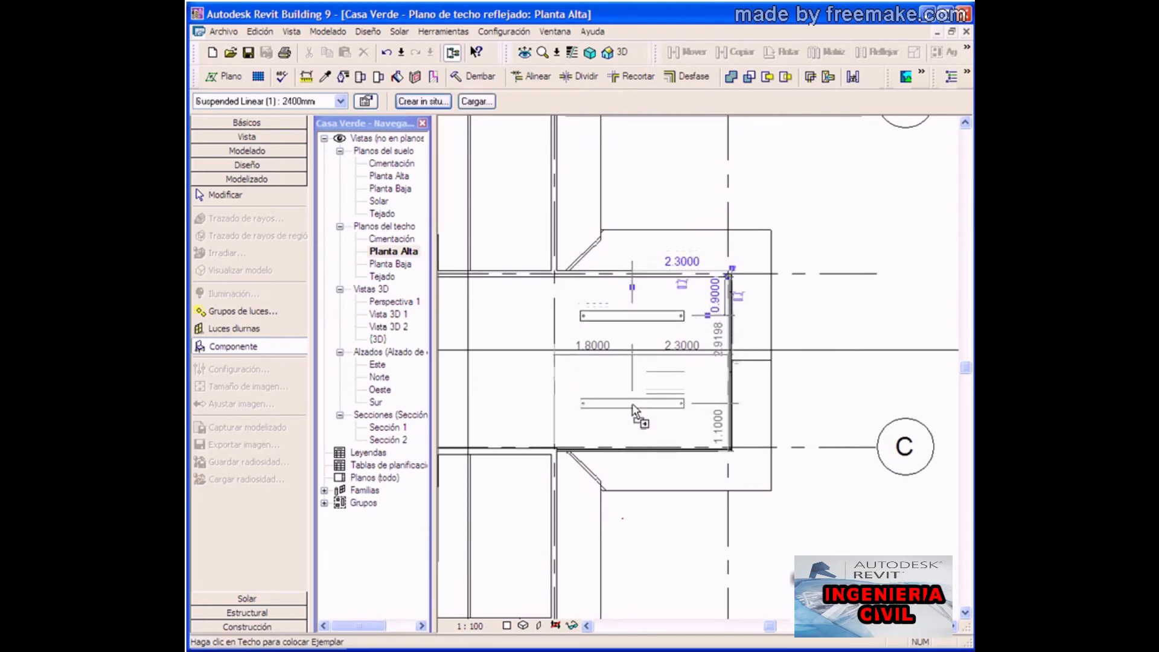
left_click(632, 403)
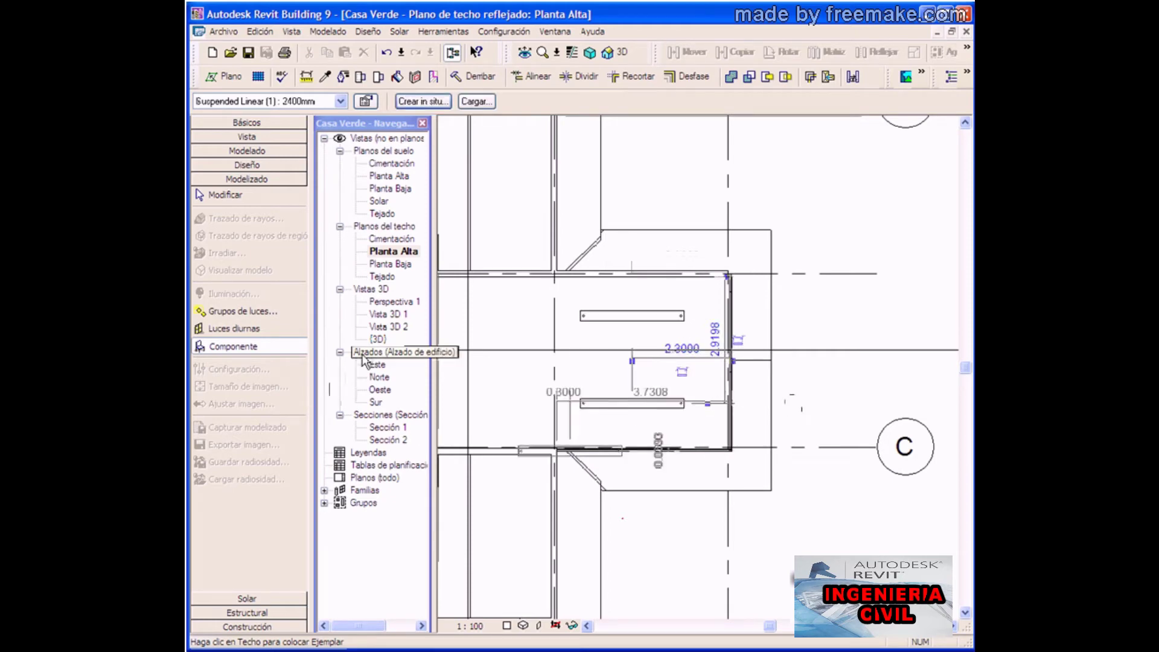
Step: In the {3D} view, change the upper ceiling's Desfase de altura desde nivel to 3.6
left_click(377, 340)
double_click(378, 340)
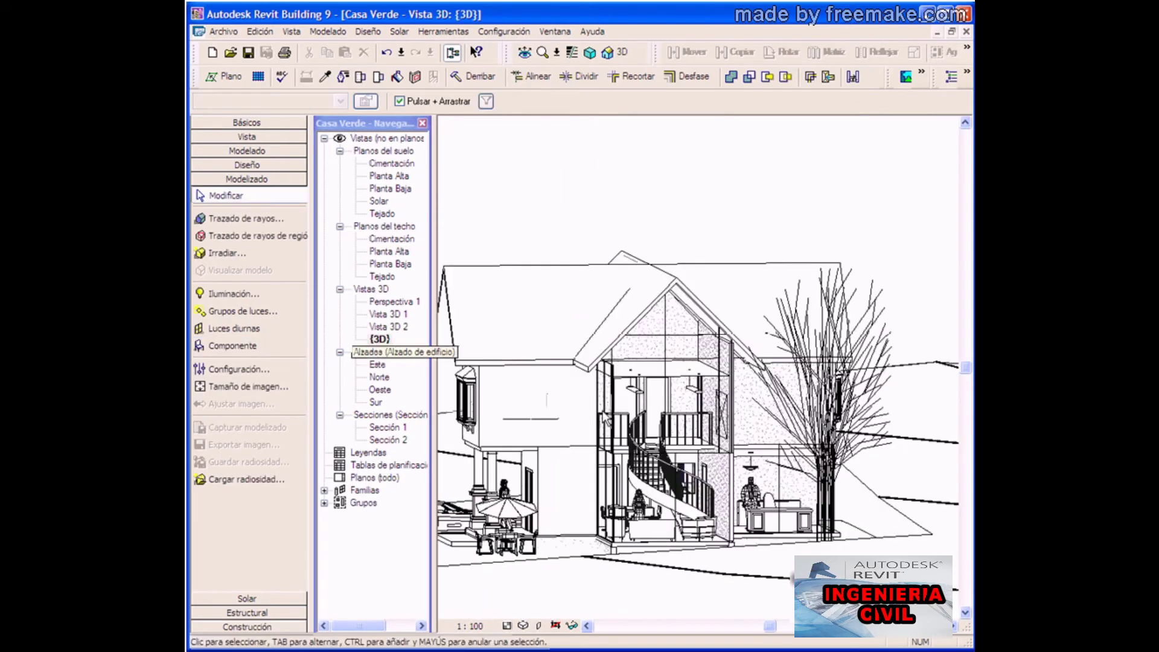
left_click(681, 376)
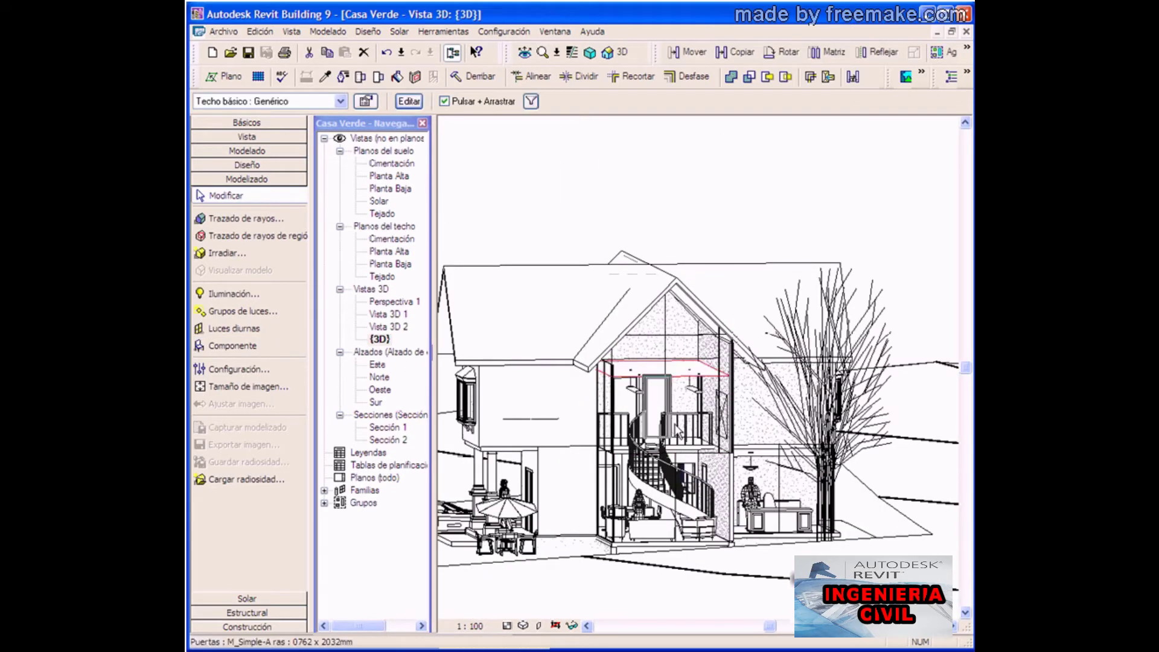
left_click(365, 101)
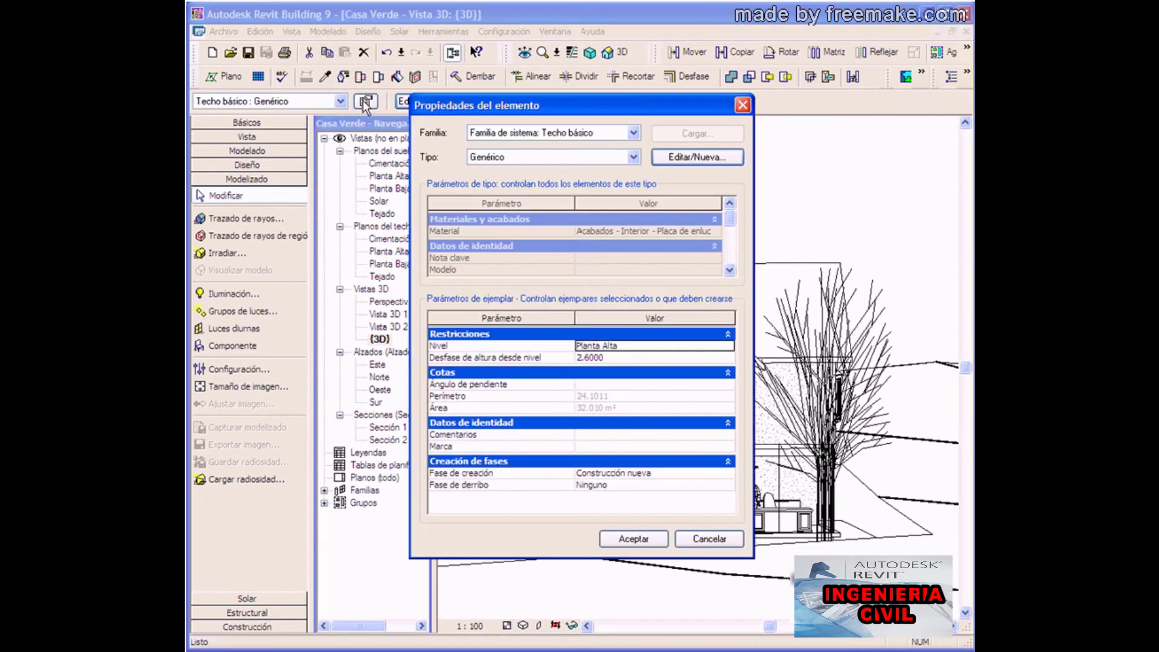
left_click(626, 358)
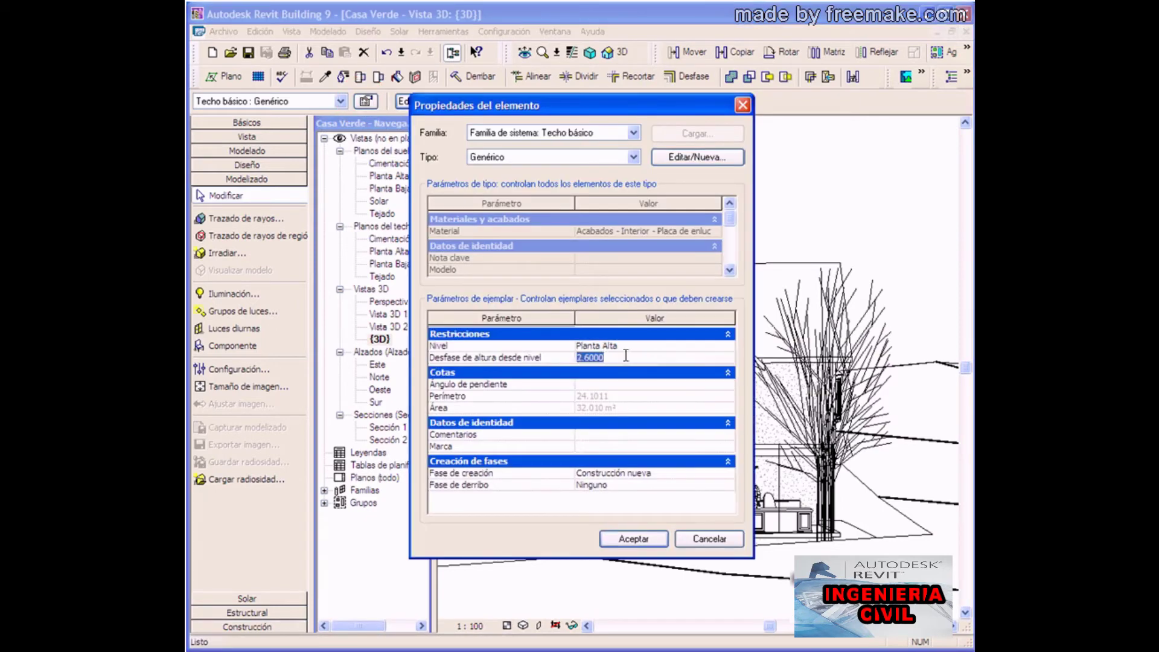
type("3.6")
left_click(640, 537)
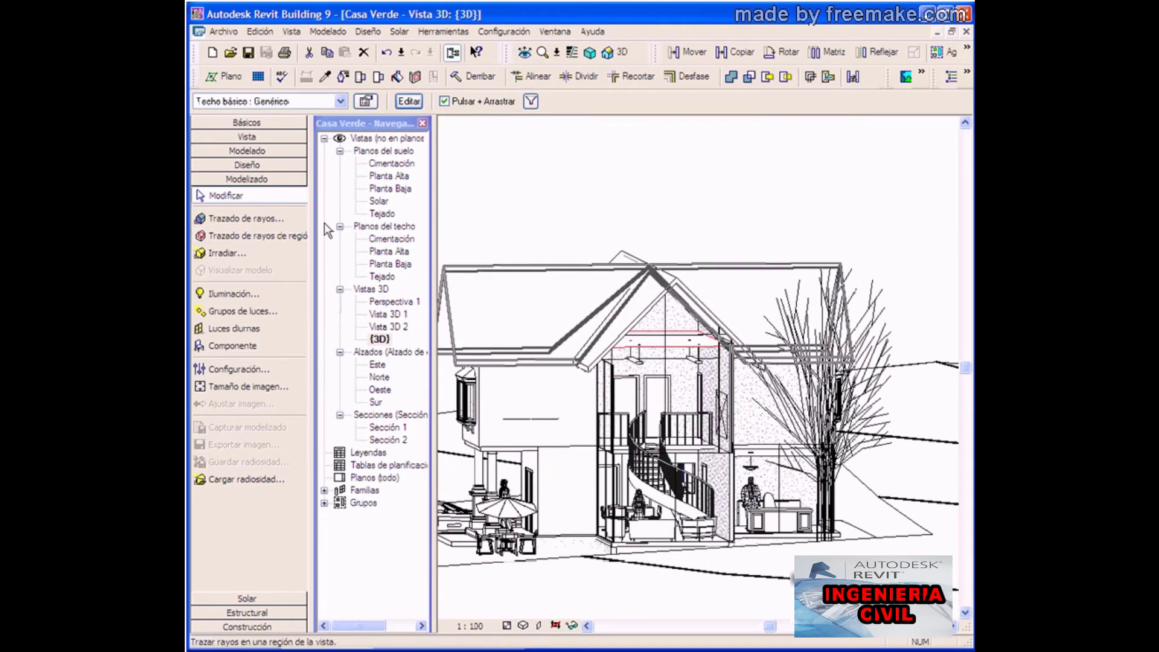
Step: Open the Solar site plan and zoom in
double_click(378, 202)
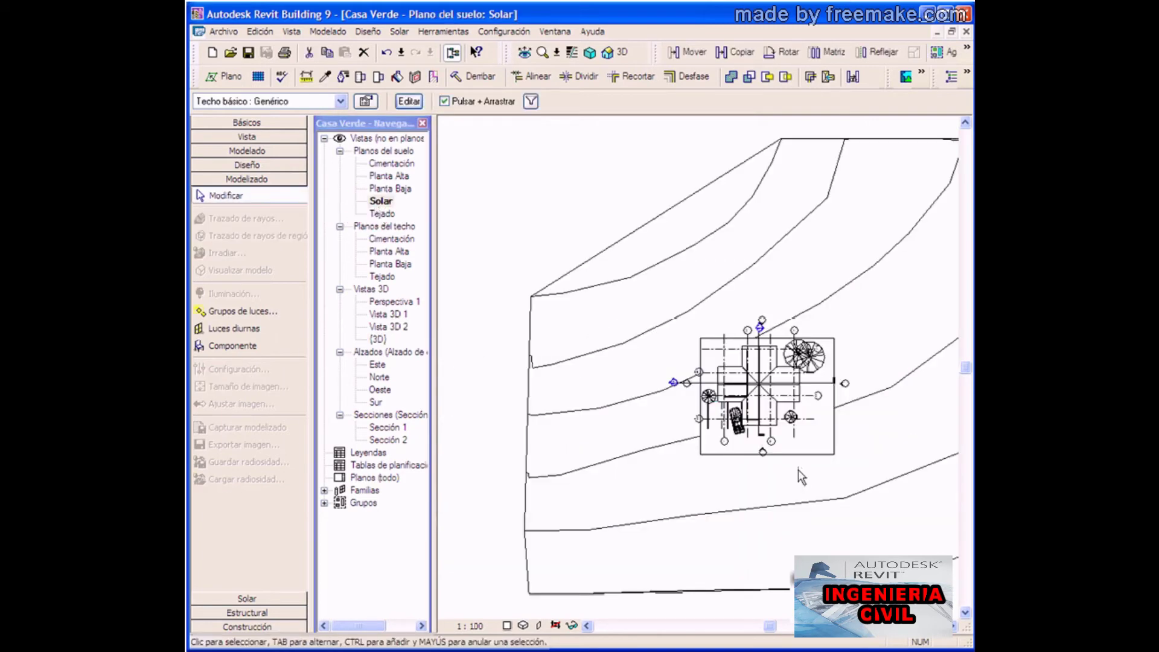
scroll(798, 470, "up", 1)
scroll(799, 470, "up", 1)
scroll(798, 469, "up", 1)
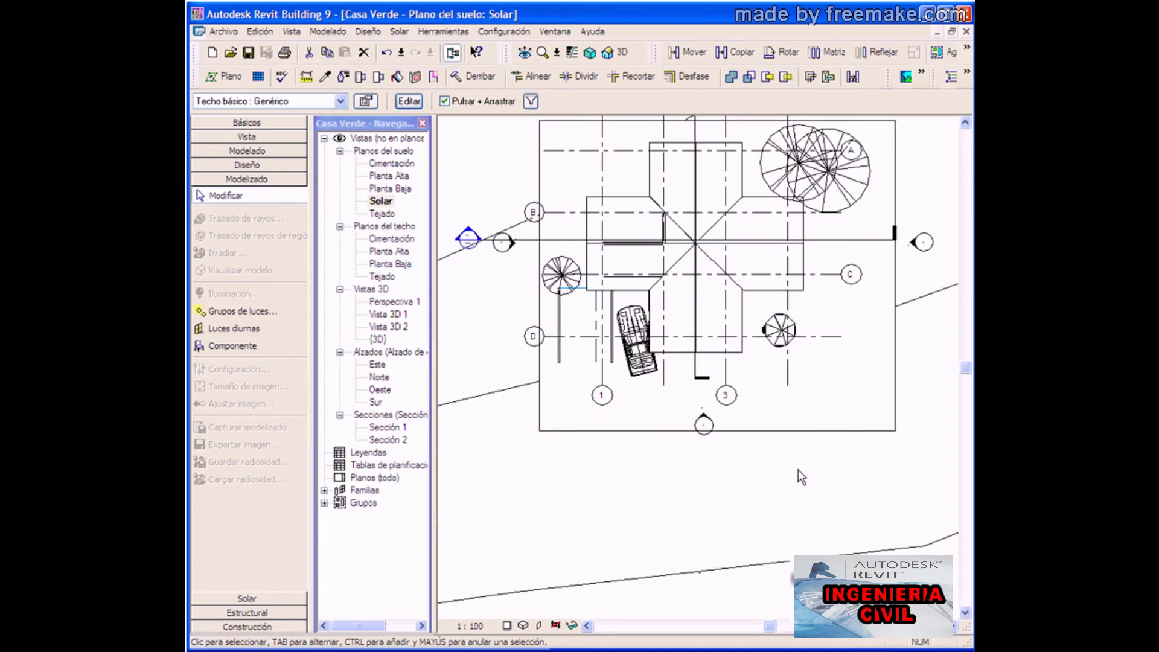
Step: Load Street Light (2) from the Lamparas library as the component to place
left_click(233, 346)
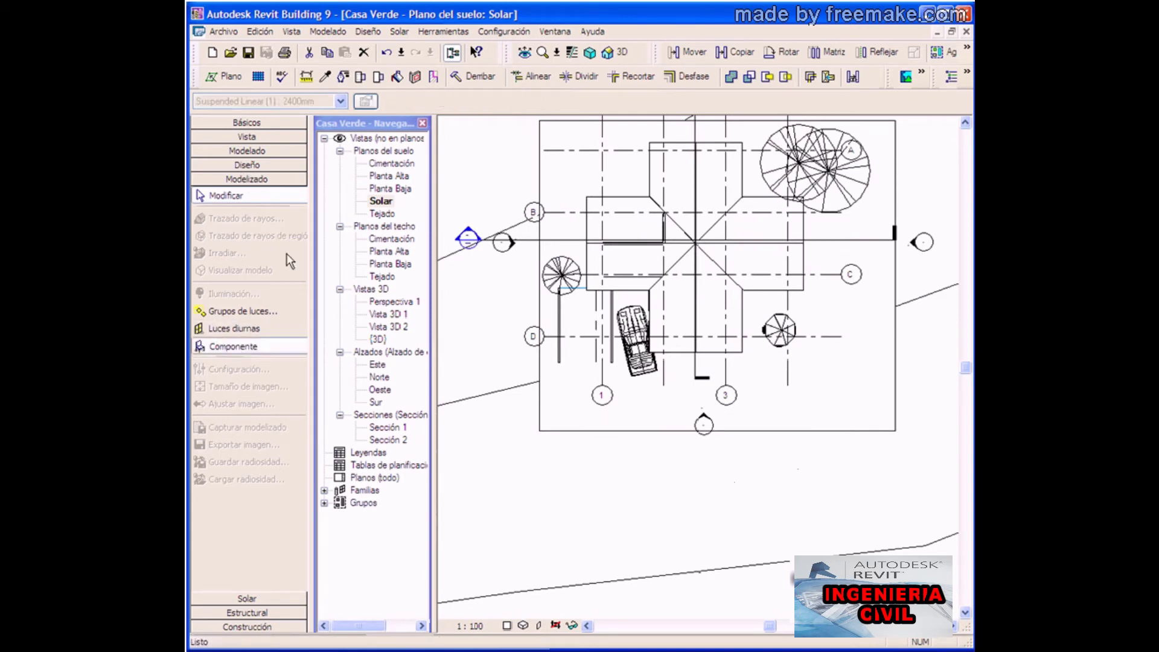
left_click(366, 100)
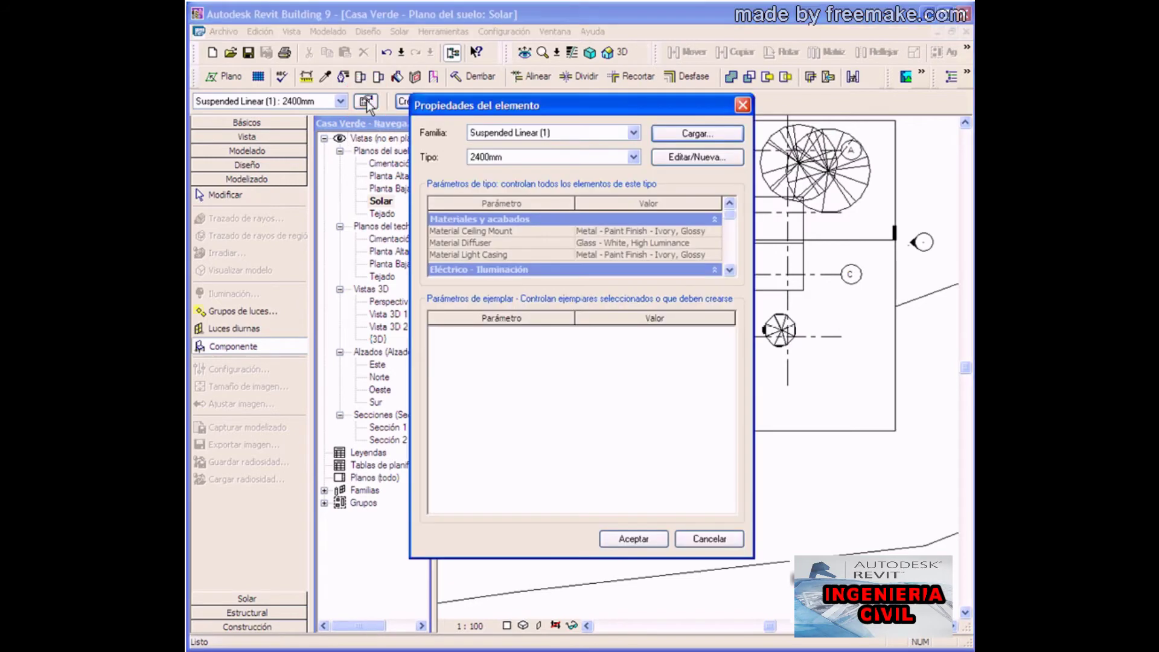
left_click(692, 136)
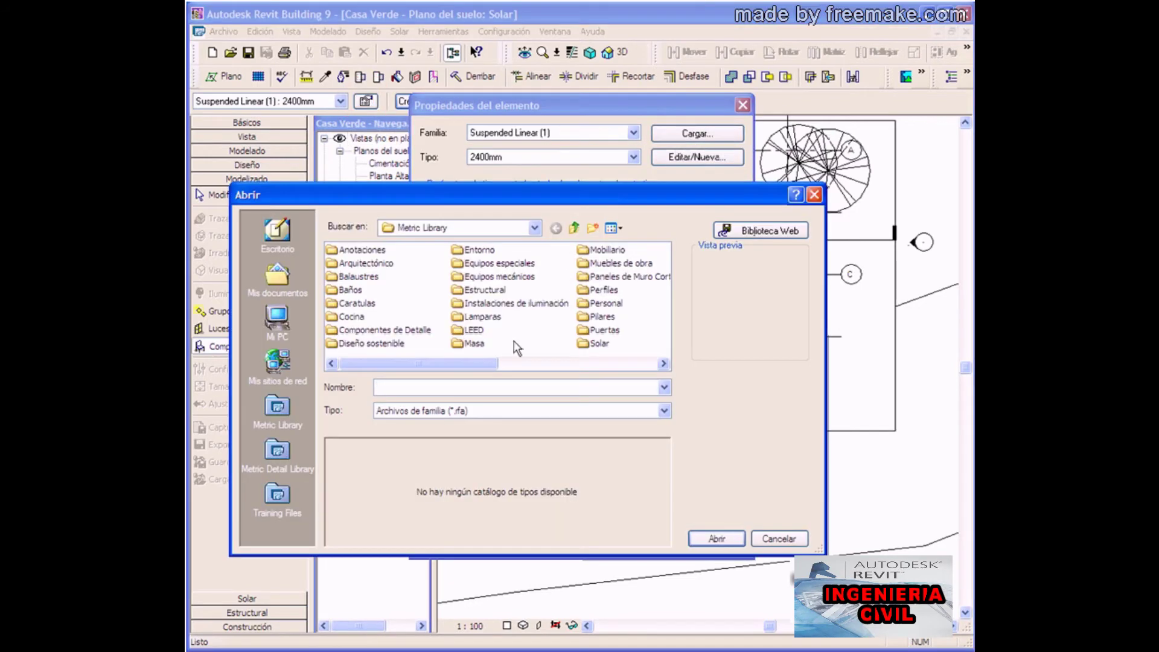
double_click(457, 318)
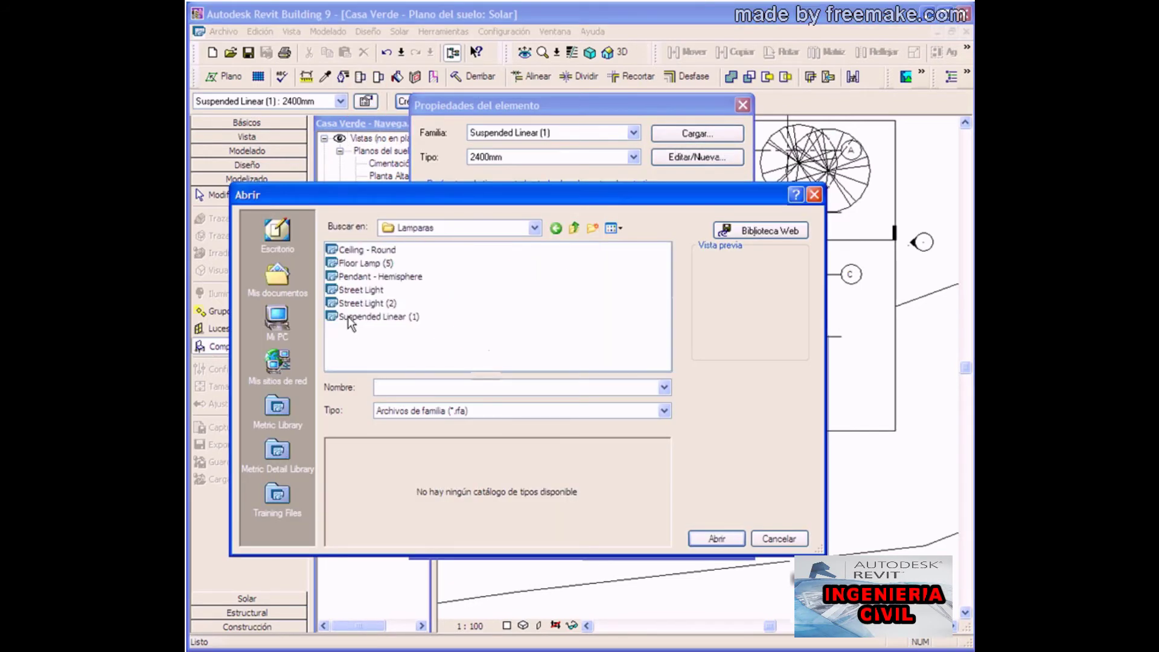
left_click(346, 304)
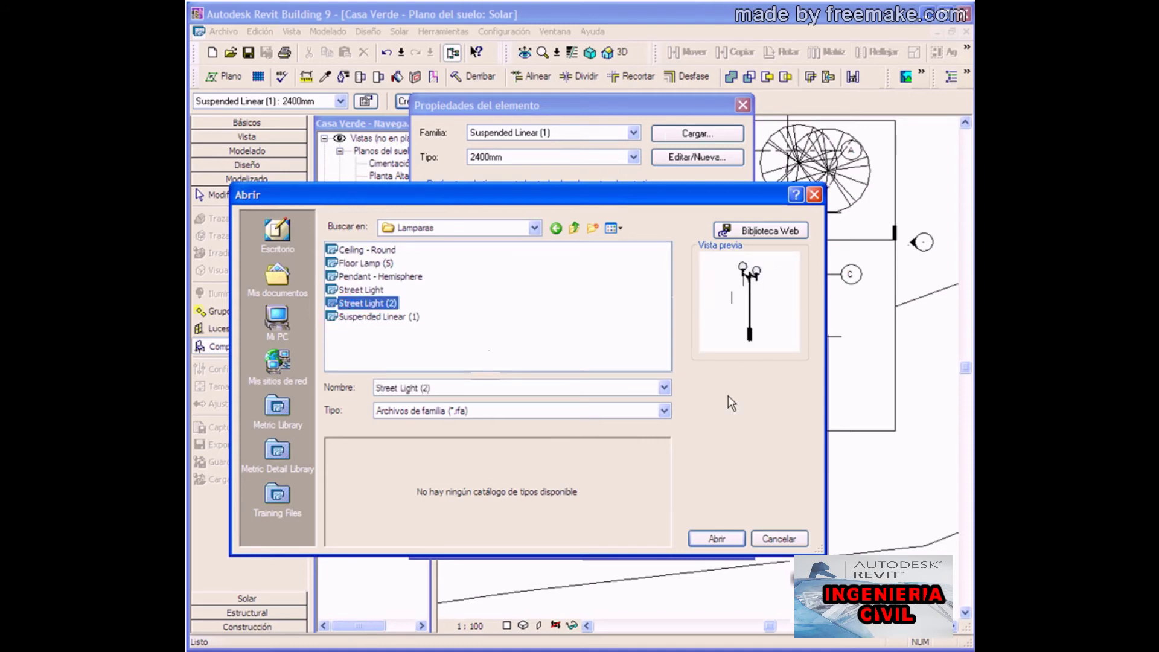
left_click(719, 539)
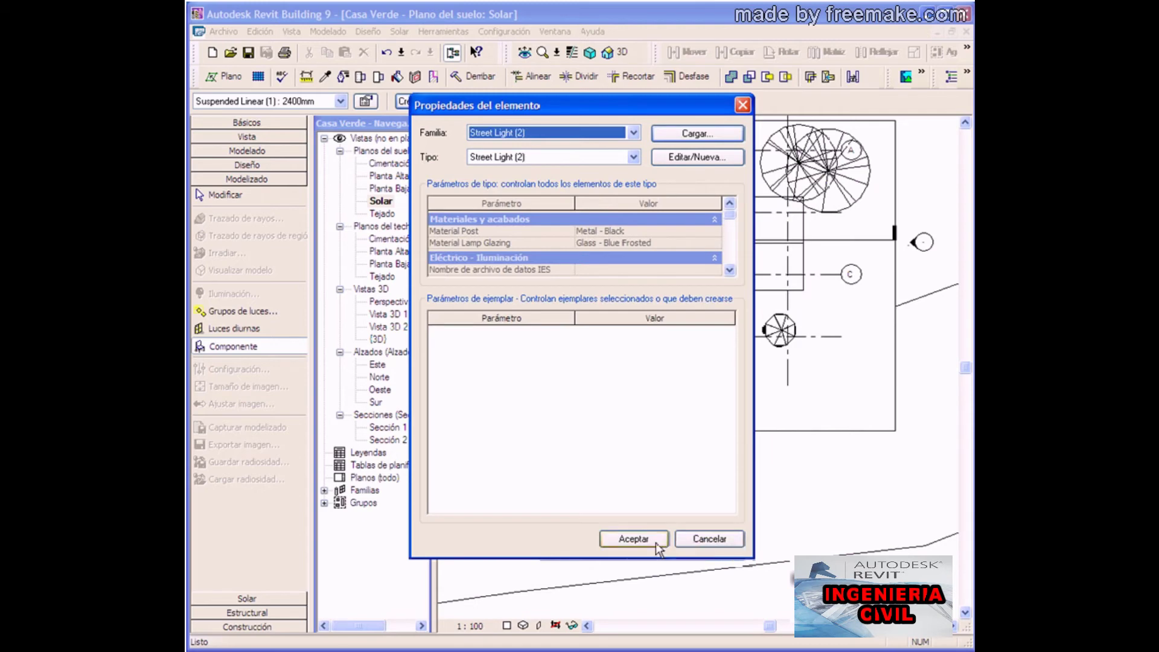
left_click(636, 541)
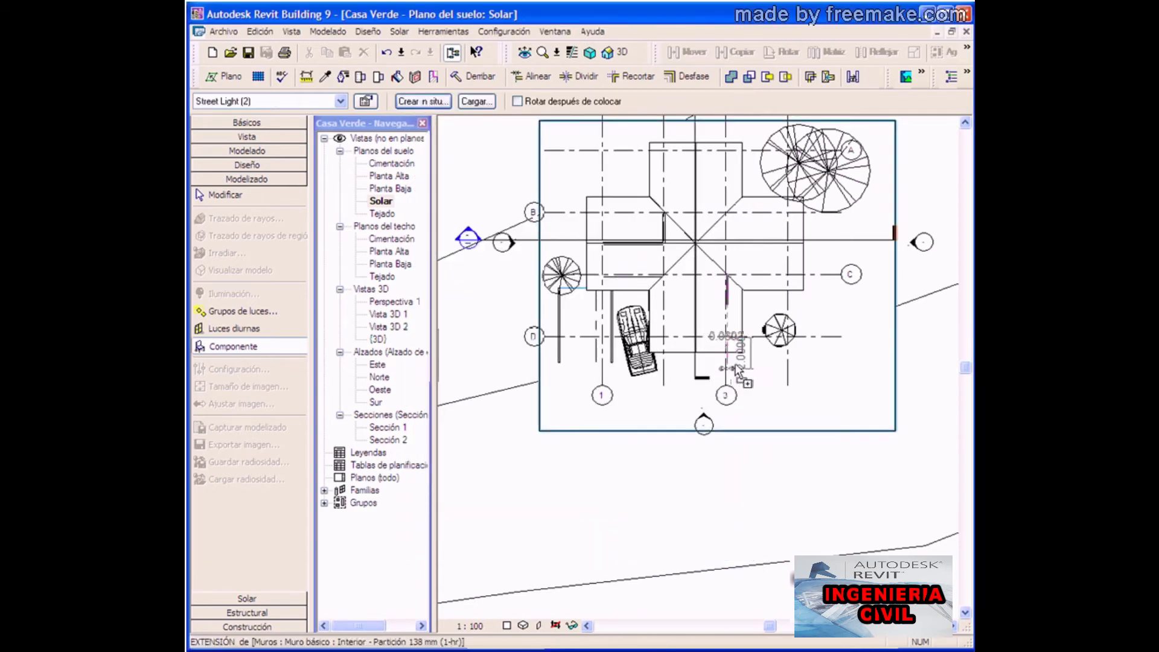
Step: Place two street lights on the site plan near the house
left_click(807, 354)
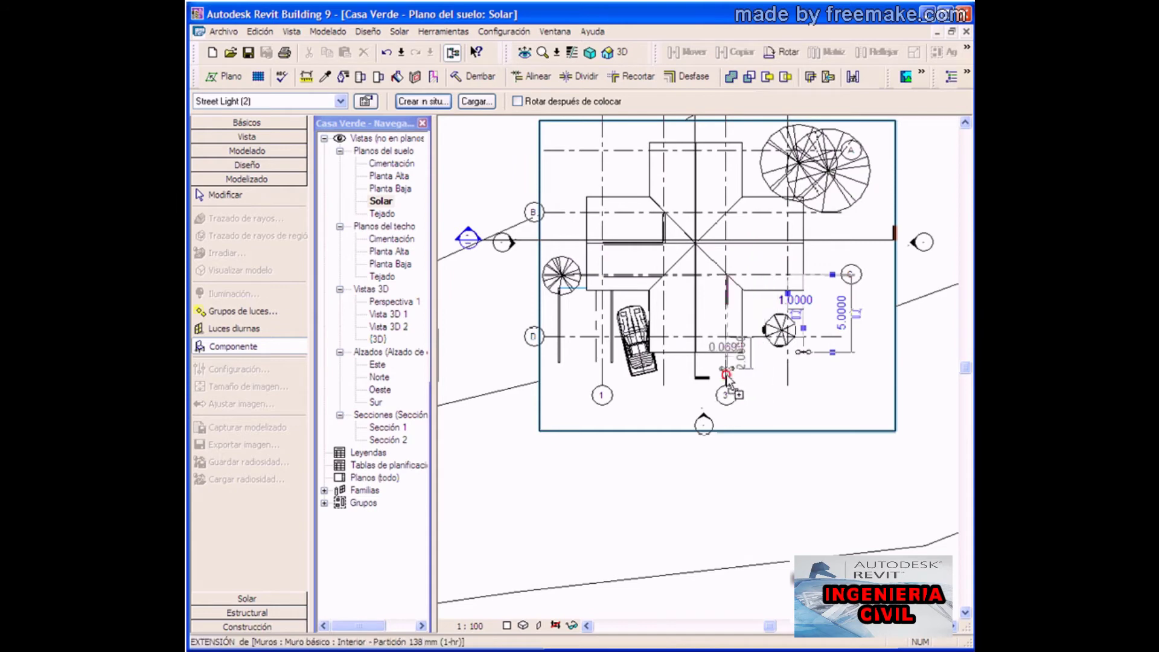
left_click(727, 369)
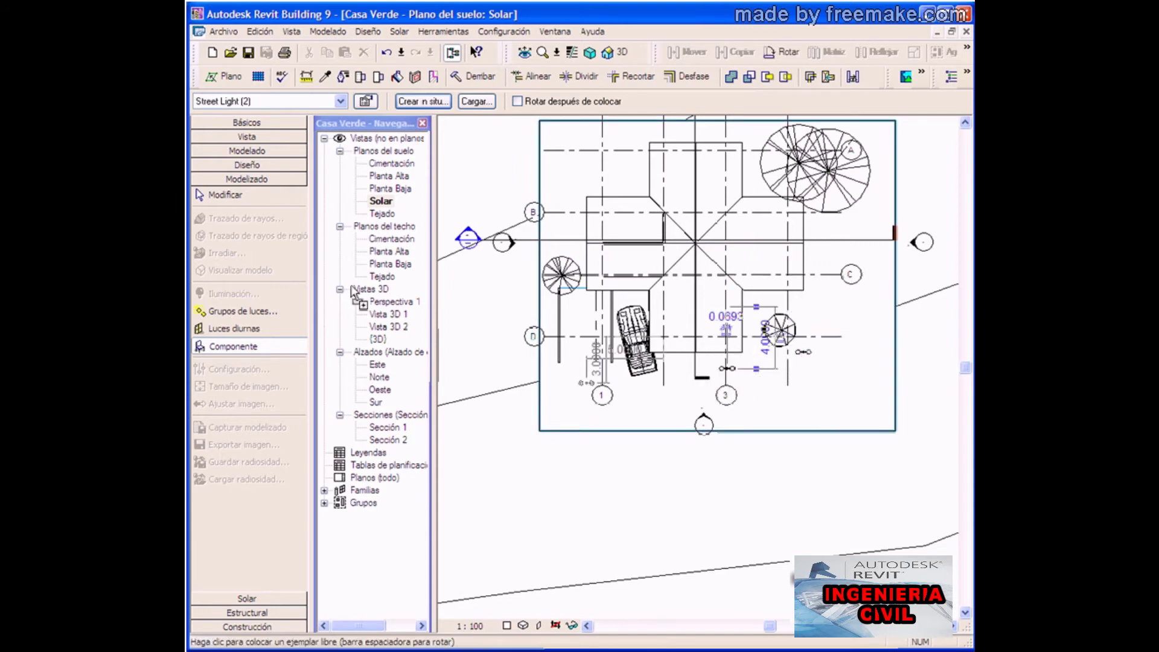
left_click(226, 195)
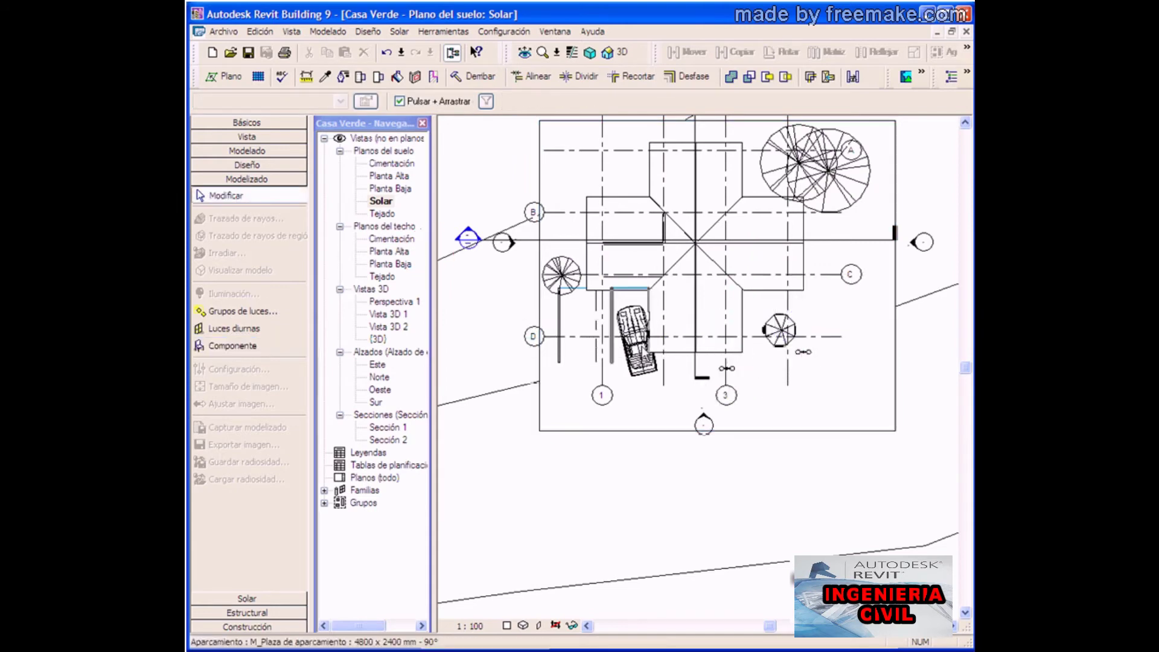
Step: Set the Street Light (2) type's Lúmenes parameter to 6000
left_click(727, 369)
left_click(364, 101)
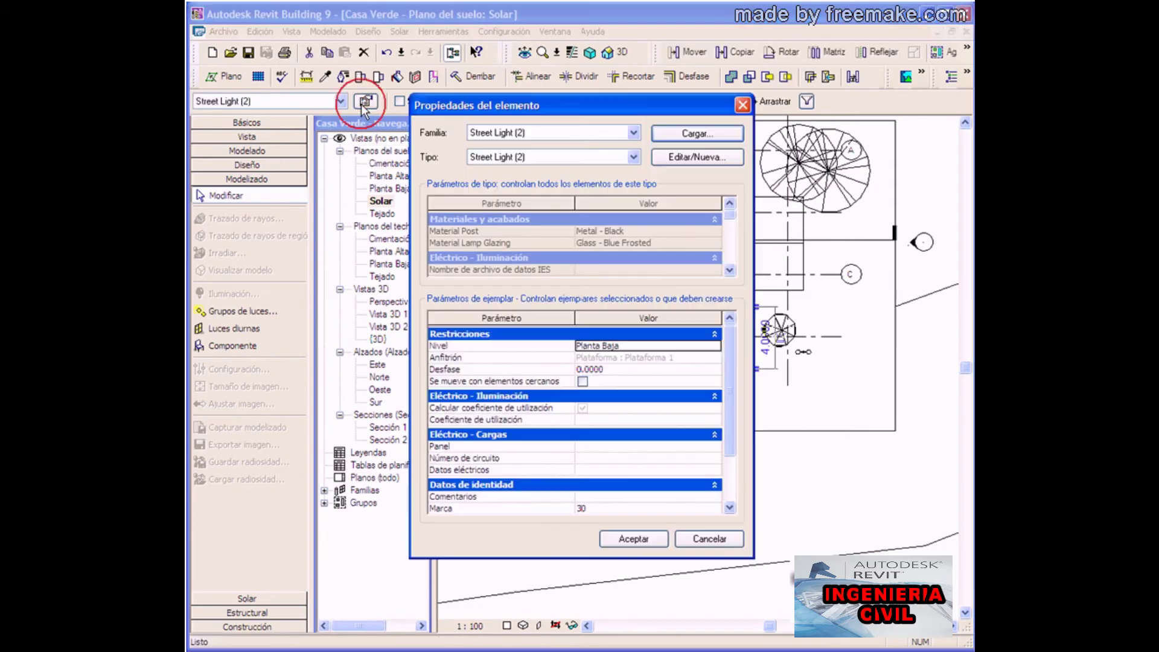
mouse_move(728, 386)
left_mouse_down()
mouse_move(730, 446)
mouse_move(727, 383)
left_mouse_up()
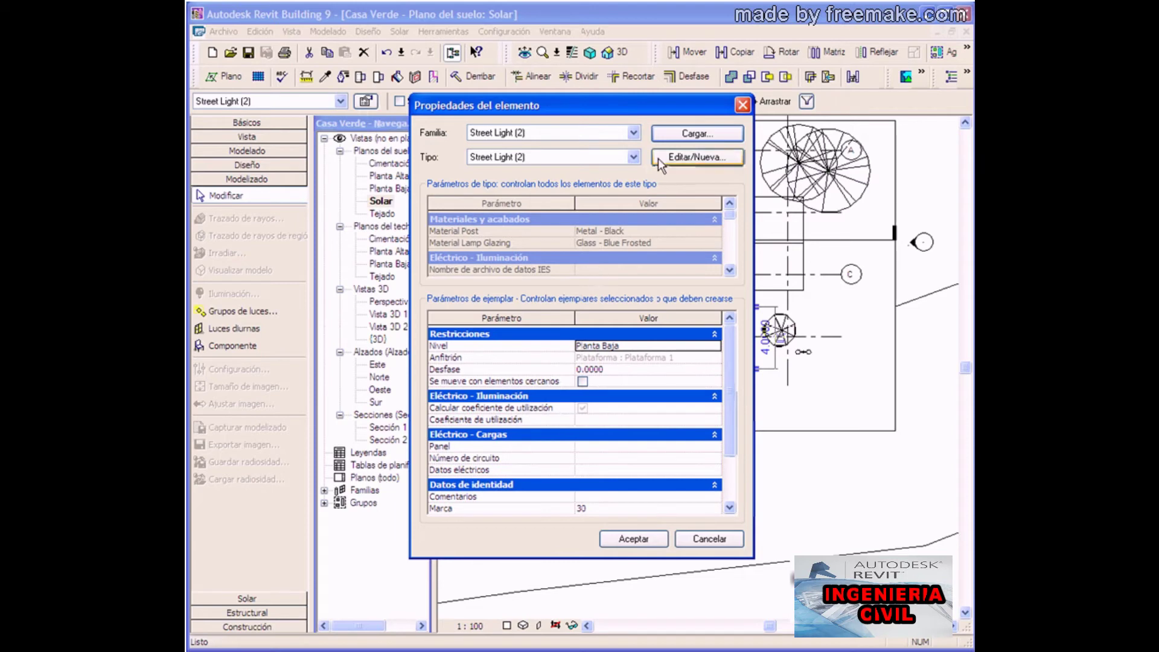
left_click_drag(728, 215, 731, 272)
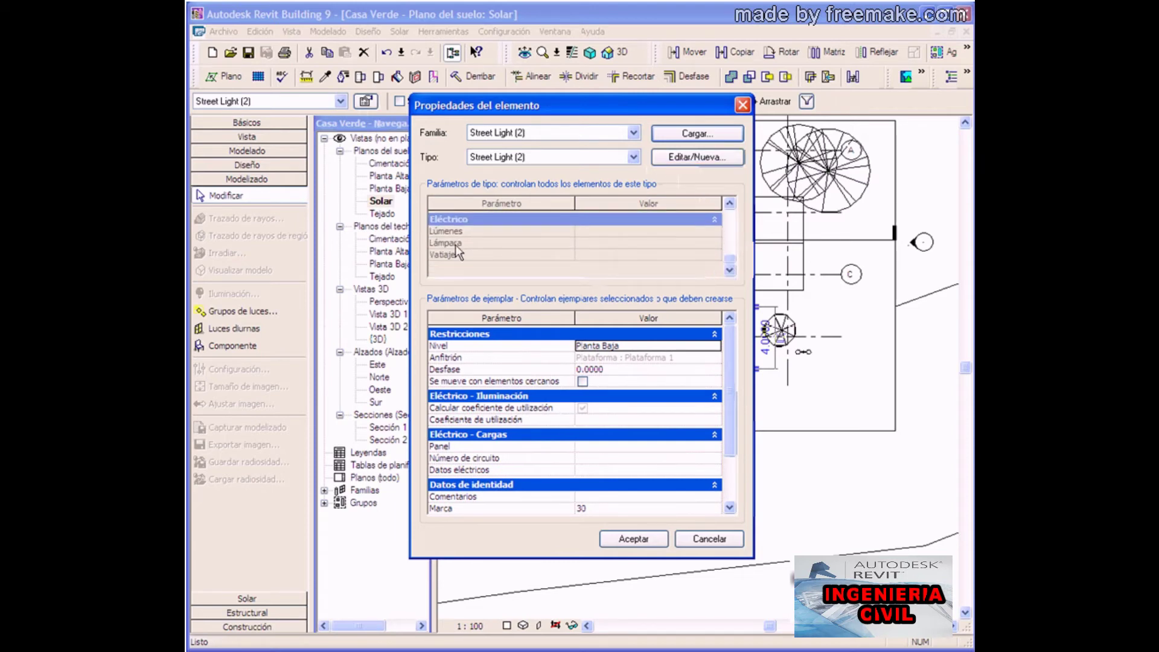
left_click(683, 159)
left_click_drag(727, 338, 727, 404)
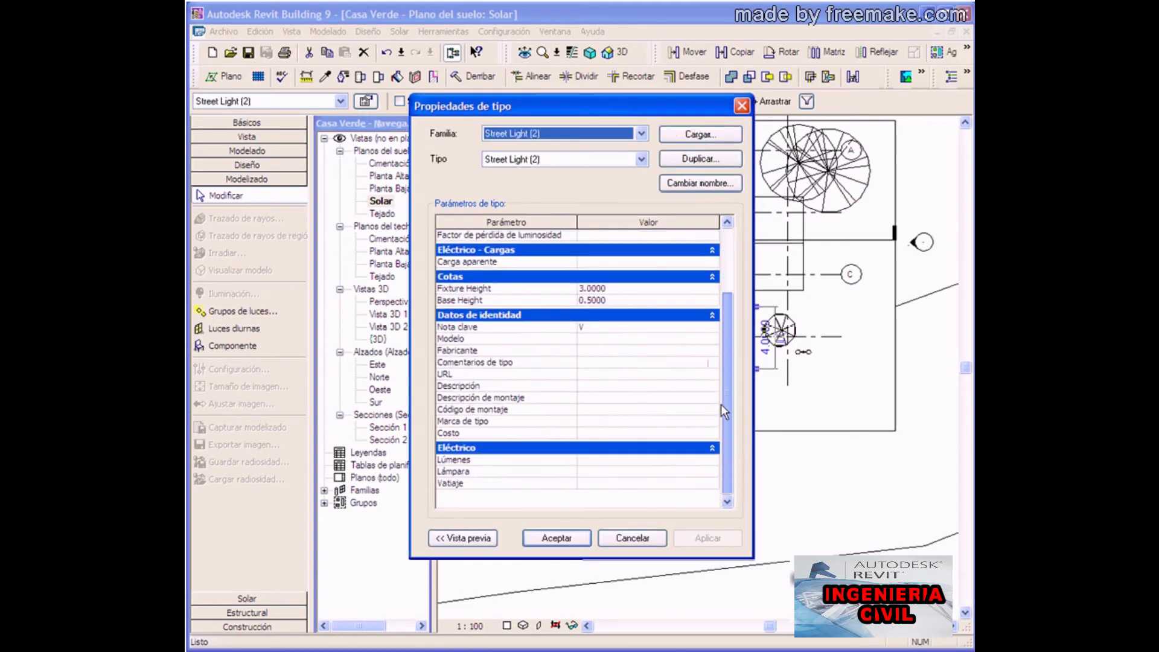
left_click(592, 462)
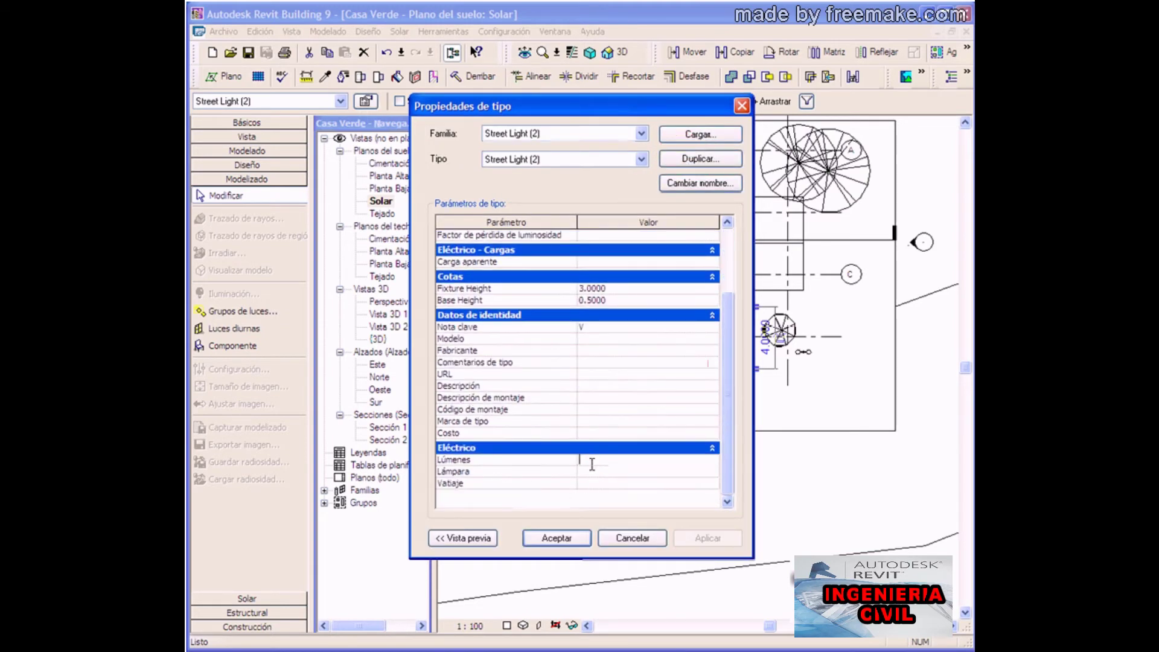
type("6000")
left_click(564, 534)
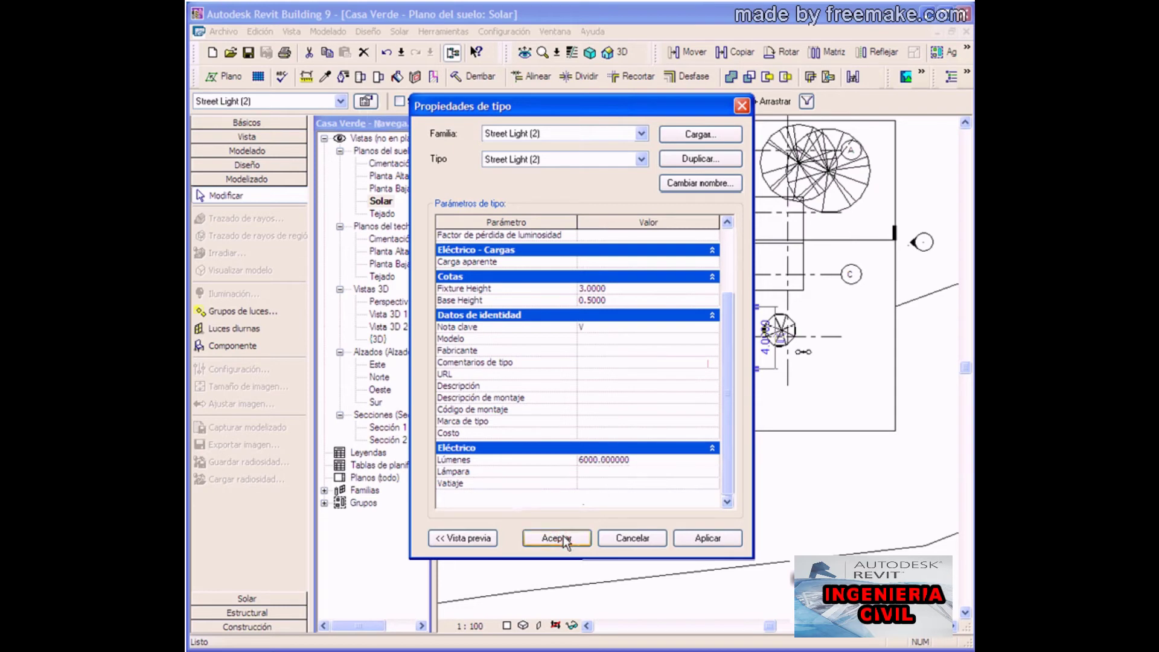
left_click(632, 541)
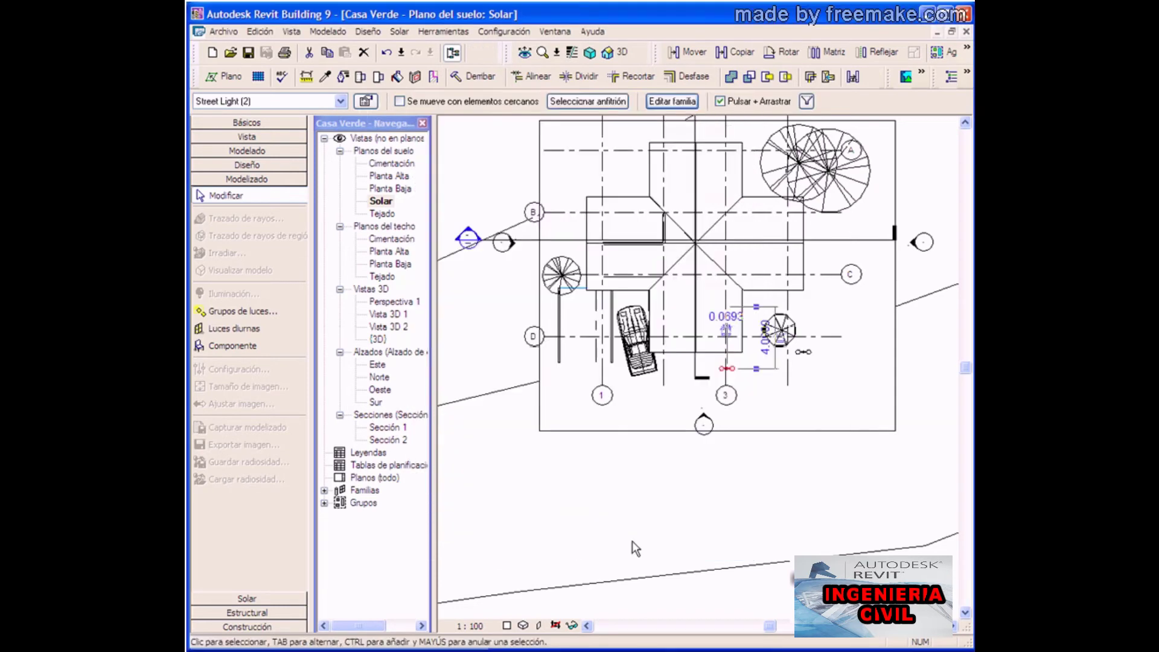
Step: Confirm the other street light also shows 6000 lumens, then deselect it
left_click(806, 354)
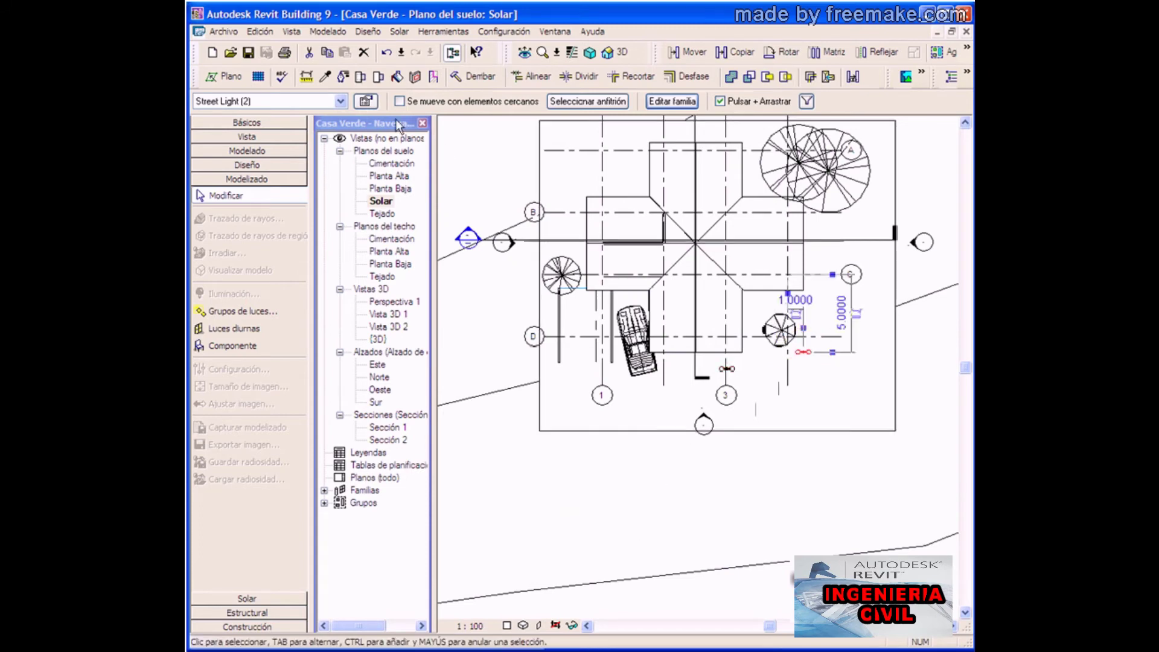
left_click(366, 100)
left_click_drag(729, 215, 732, 258)
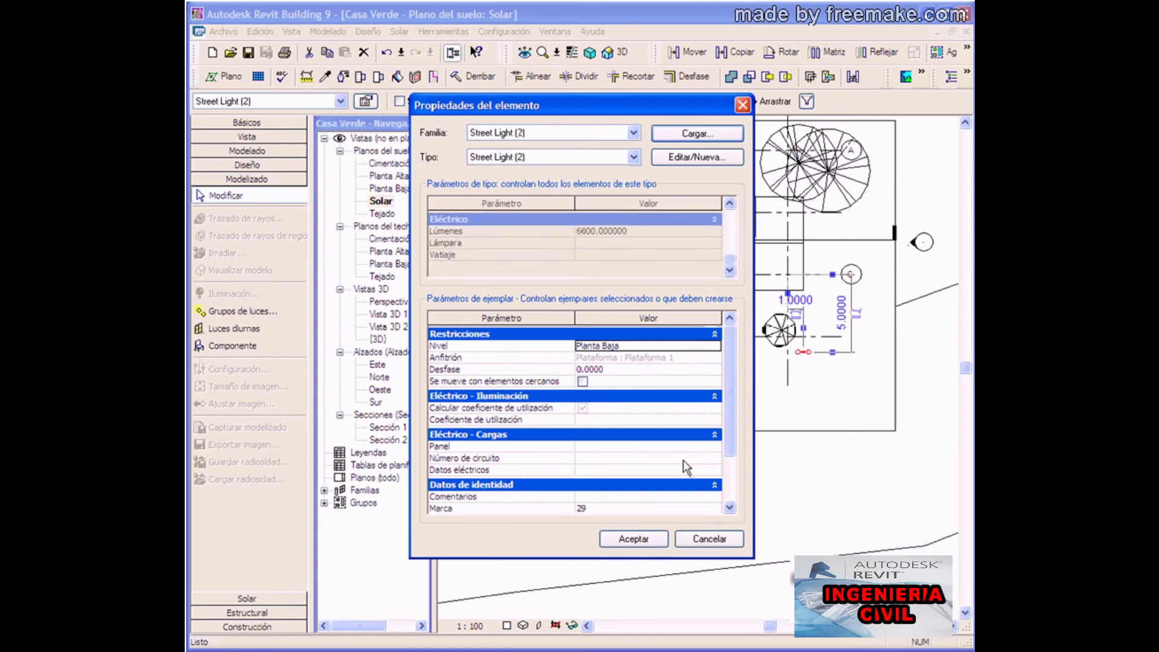
left_click(633, 538)
left_click(807, 517)
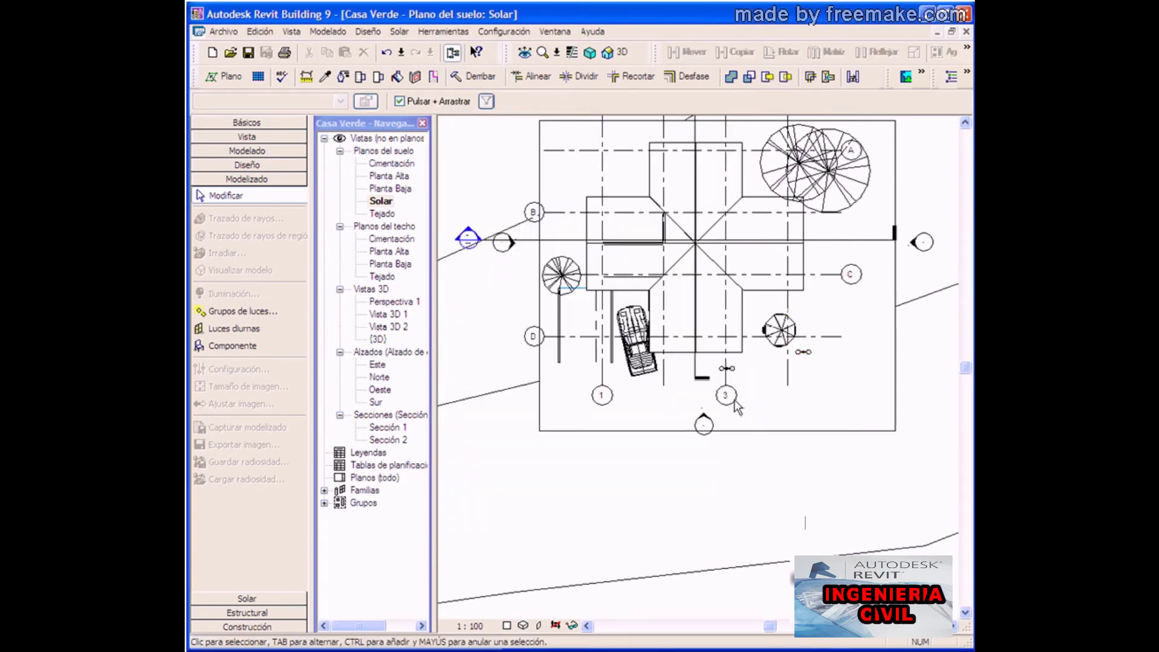
Step: In Vista 3D 1, set the scene's Entorno background image to the cloudy dusk sky photo
double_click(376, 315)
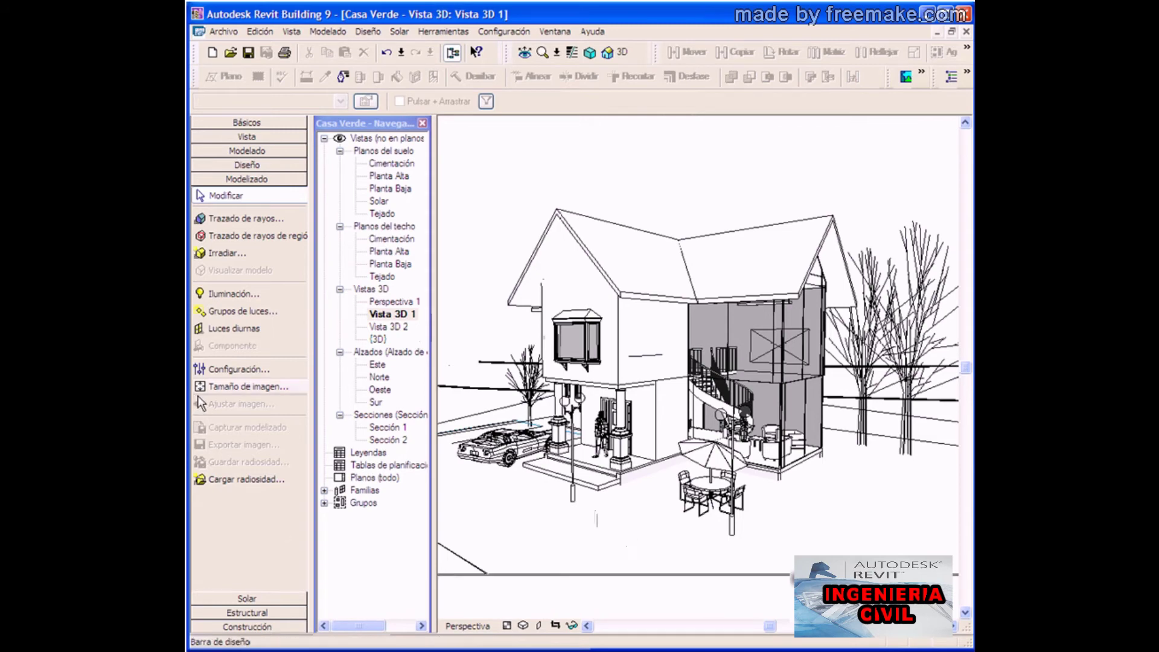
left_click(231, 370)
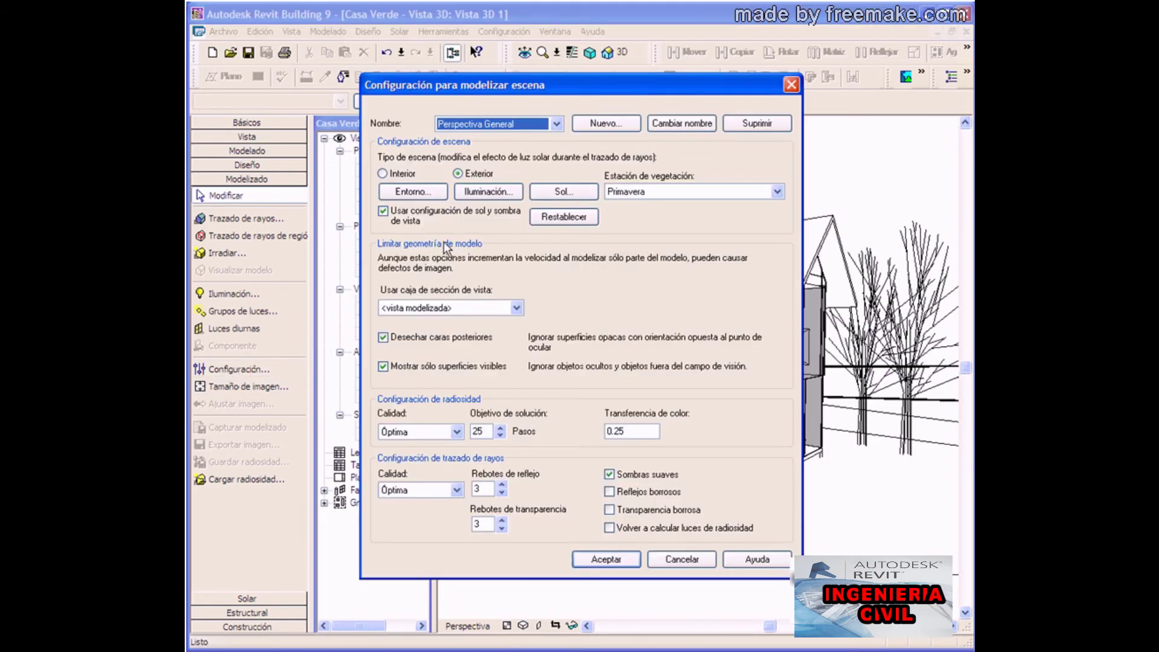
left_click(406, 192)
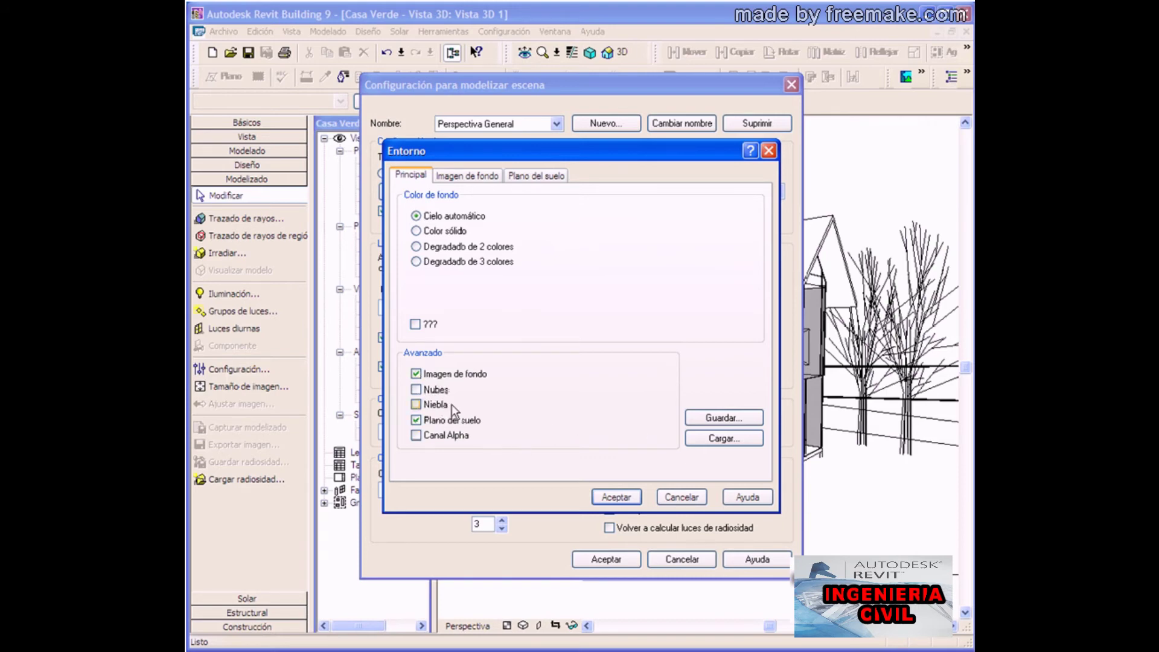
left_click(431, 377)
left_click(434, 377)
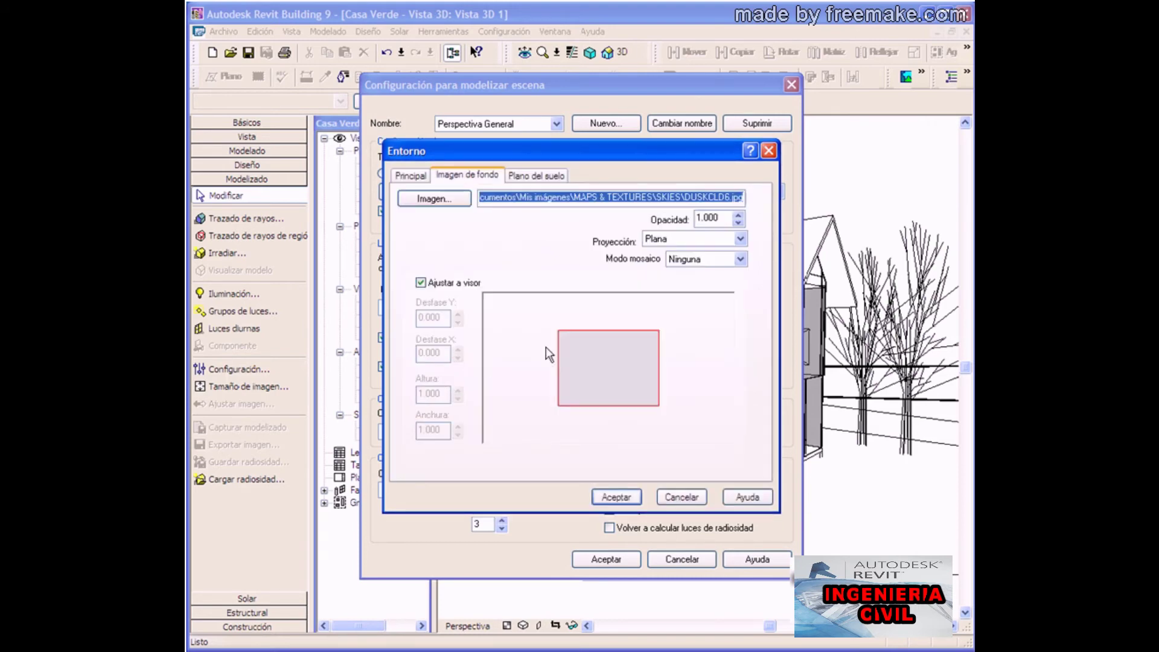
left_click(430, 200)
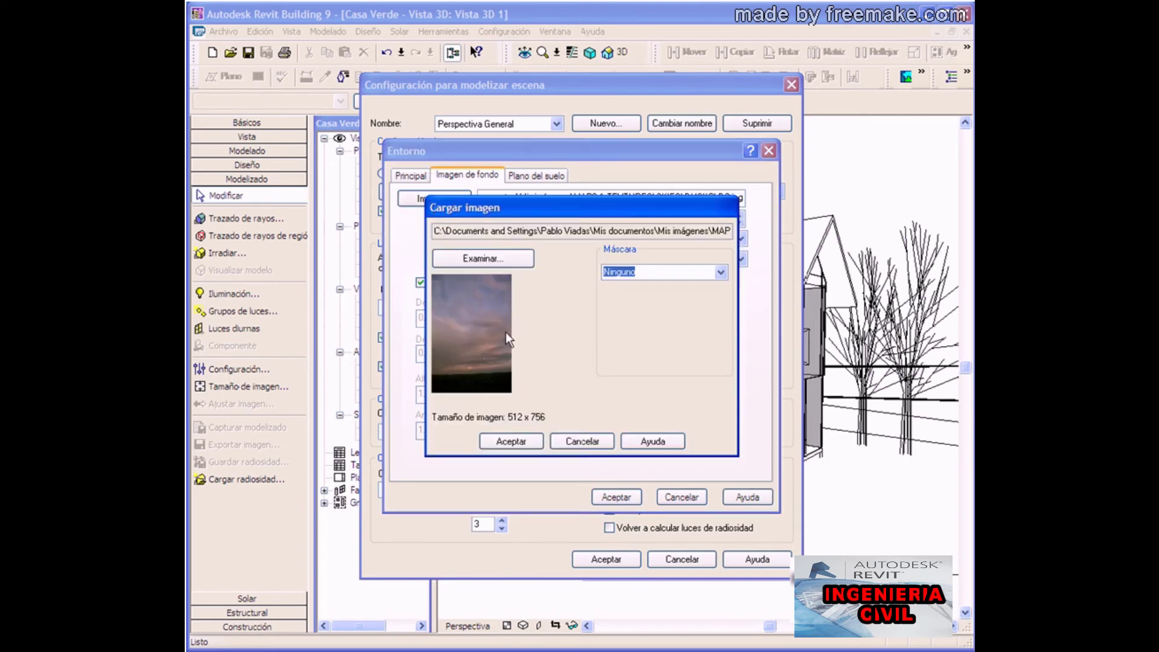
left_click(515, 444)
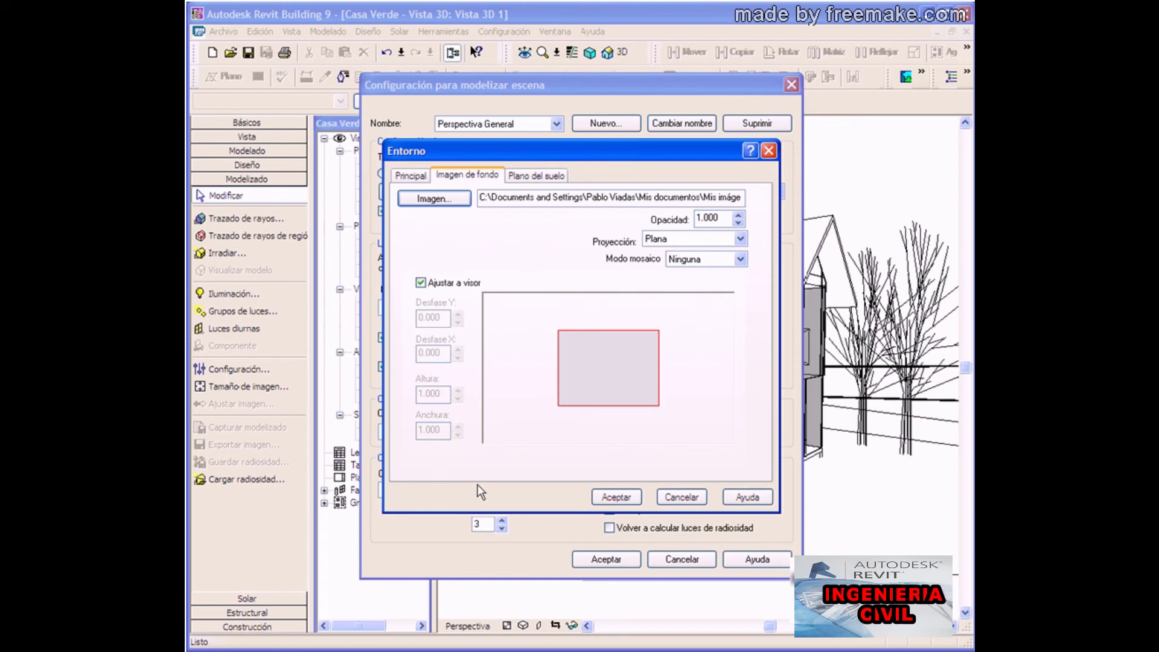
left_click(609, 498)
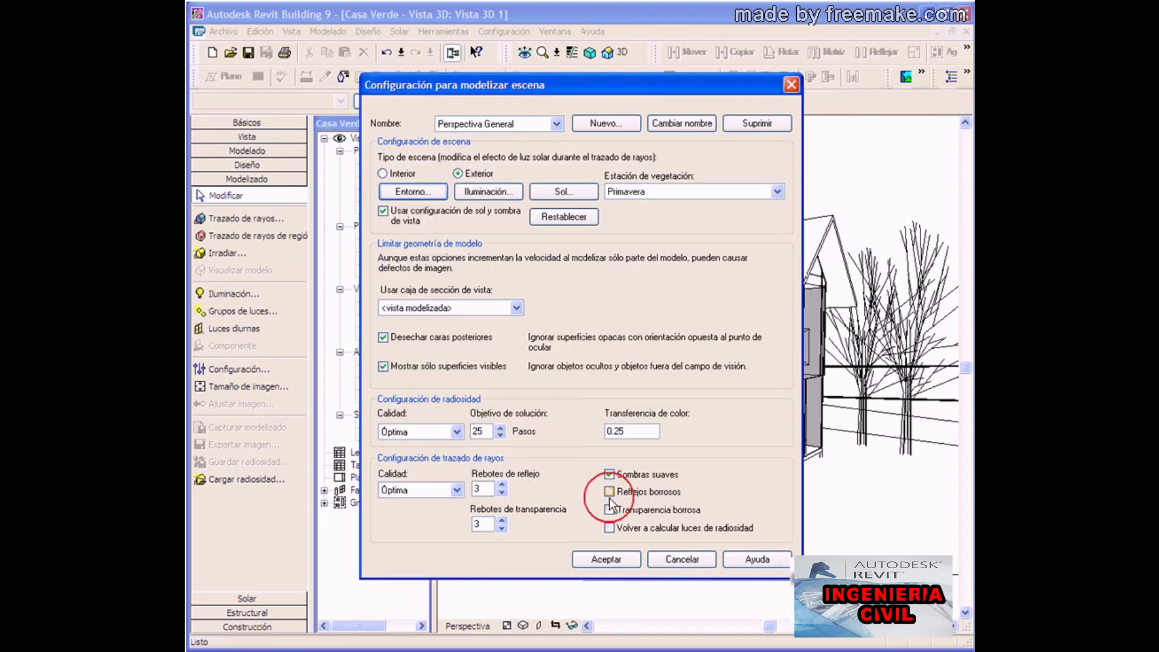
Step: Turn off Sol and the light groups; turn on daylight portals and lights 19–23
left_click(506, 193)
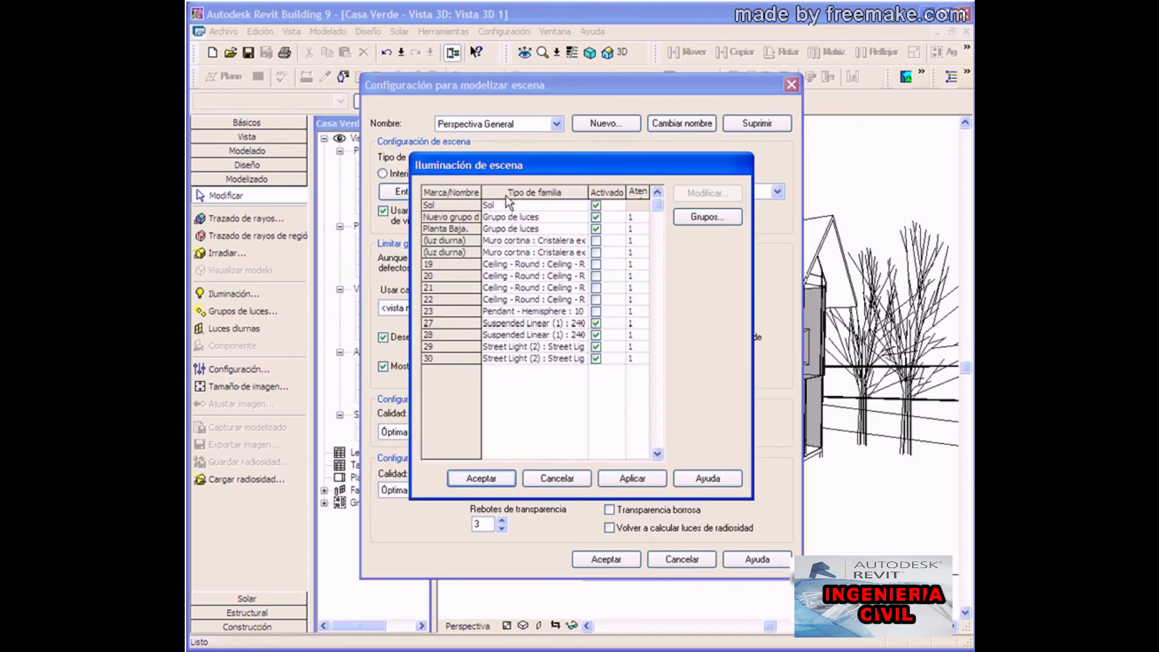
left_click(597, 206)
left_click(597, 230)
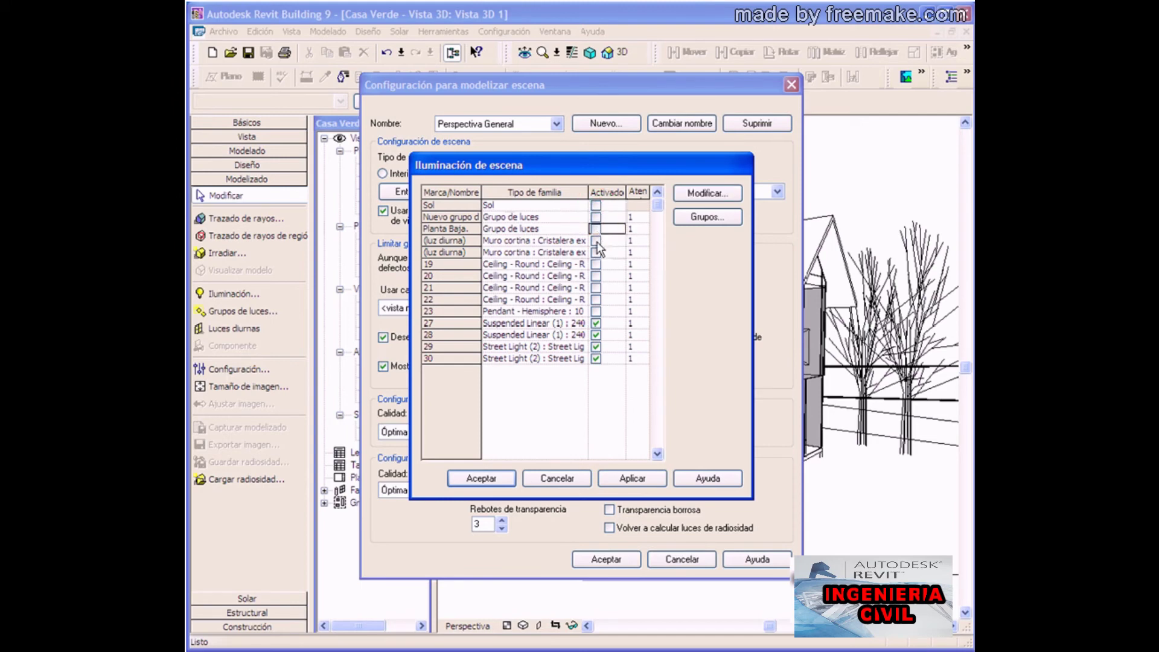
left_click(597, 241)
left_click(597, 265)
left_click(596, 288)
left_click(596, 312)
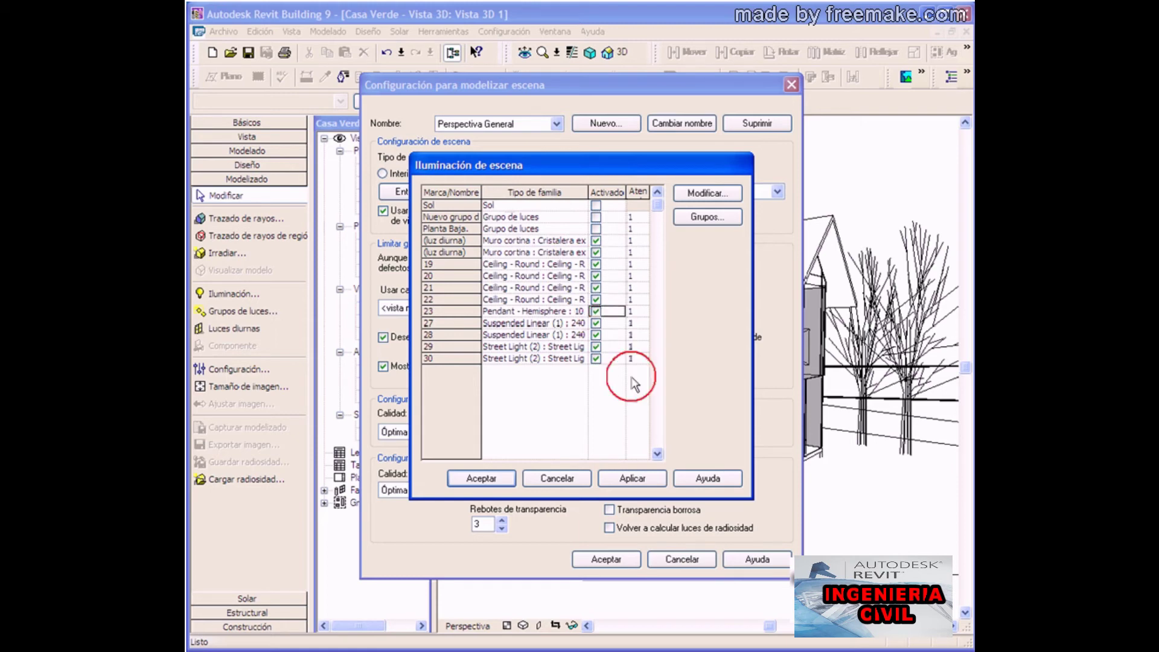
left_click(481, 478)
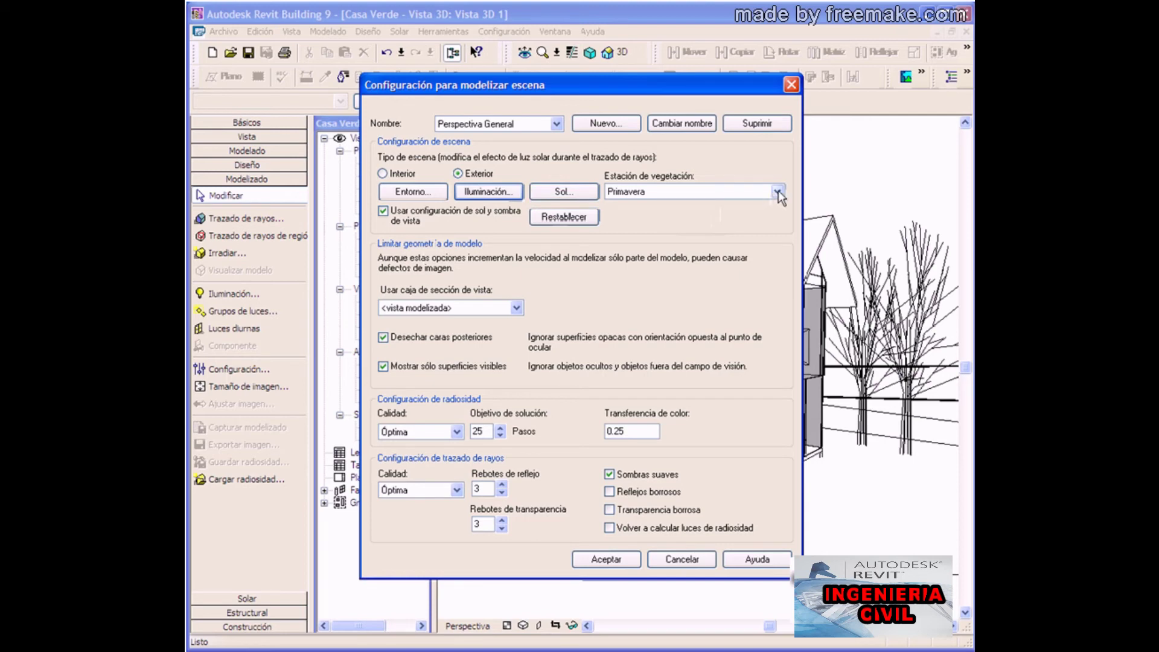
Step: Set the vegetation season to Otoño and accept the scene settings
left_click(778, 192)
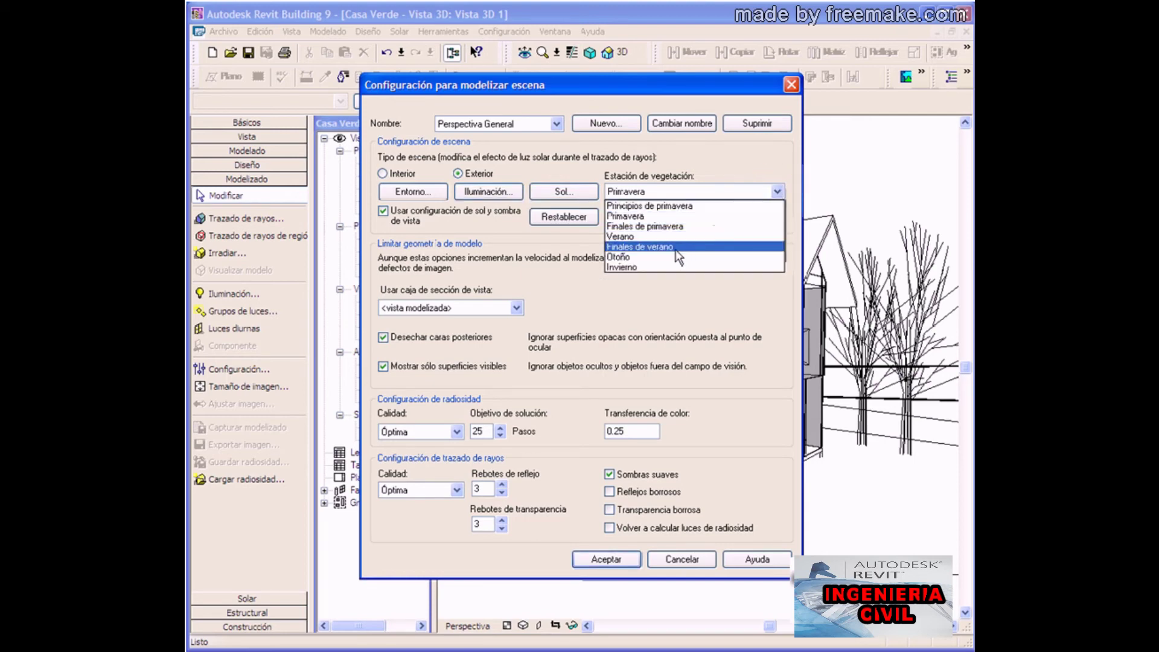
left_click(626, 256)
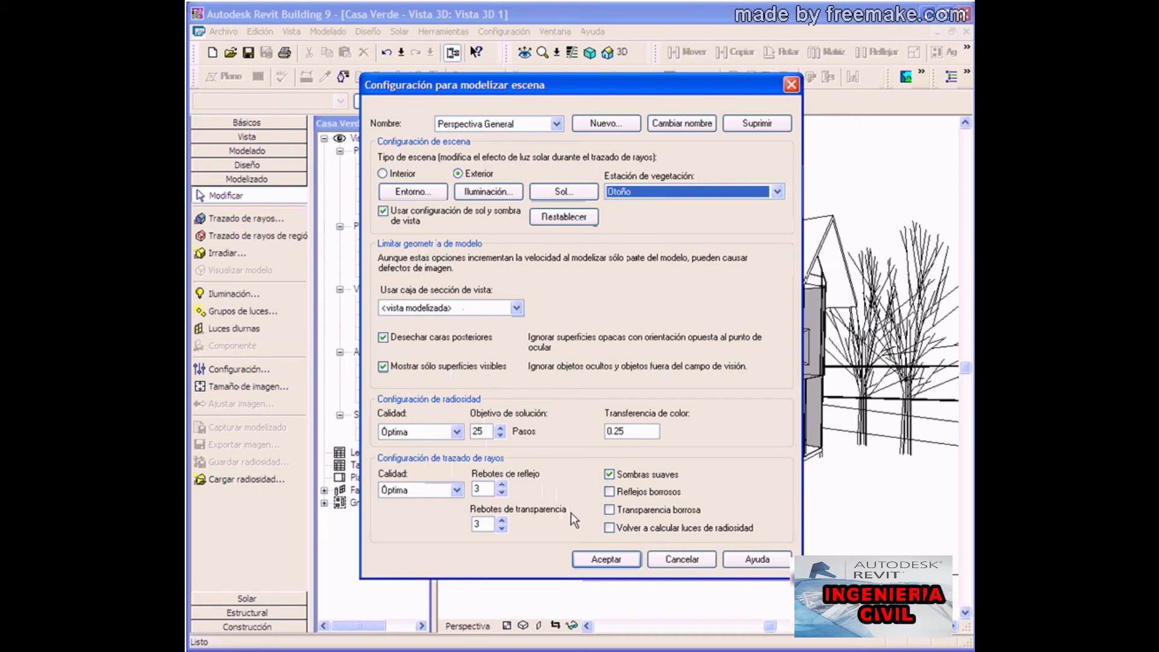
left_click(601, 560)
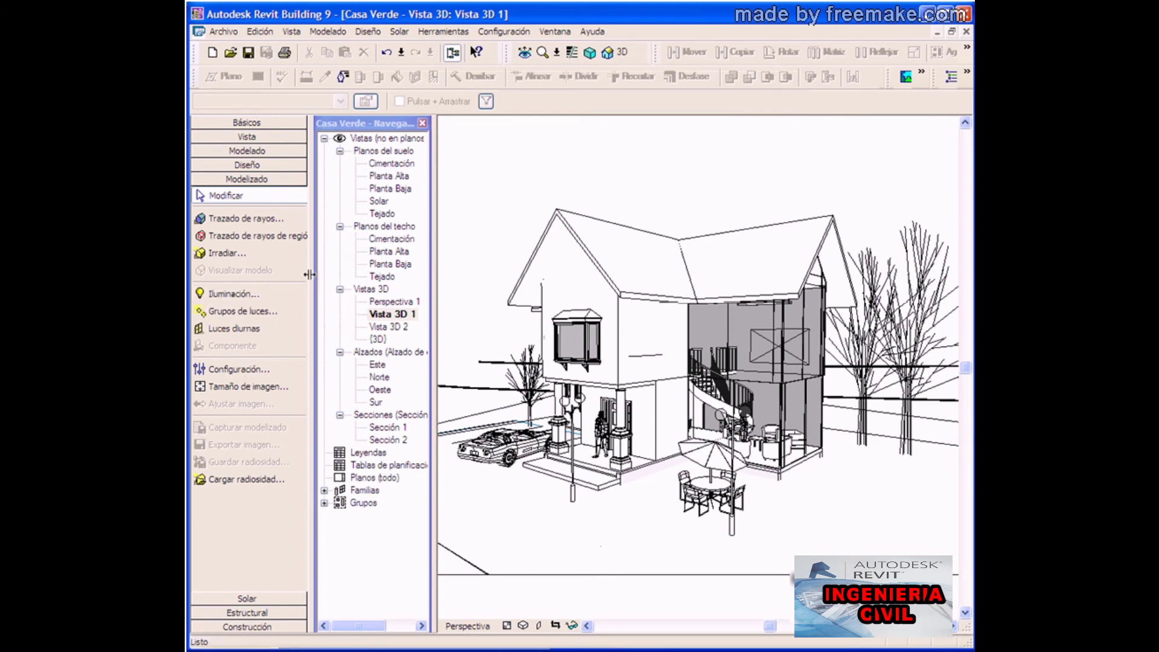
Step: Start a ray-trace render of Vista 3D 1 at Presentación (300 dpi) resolution
left_click(230, 295)
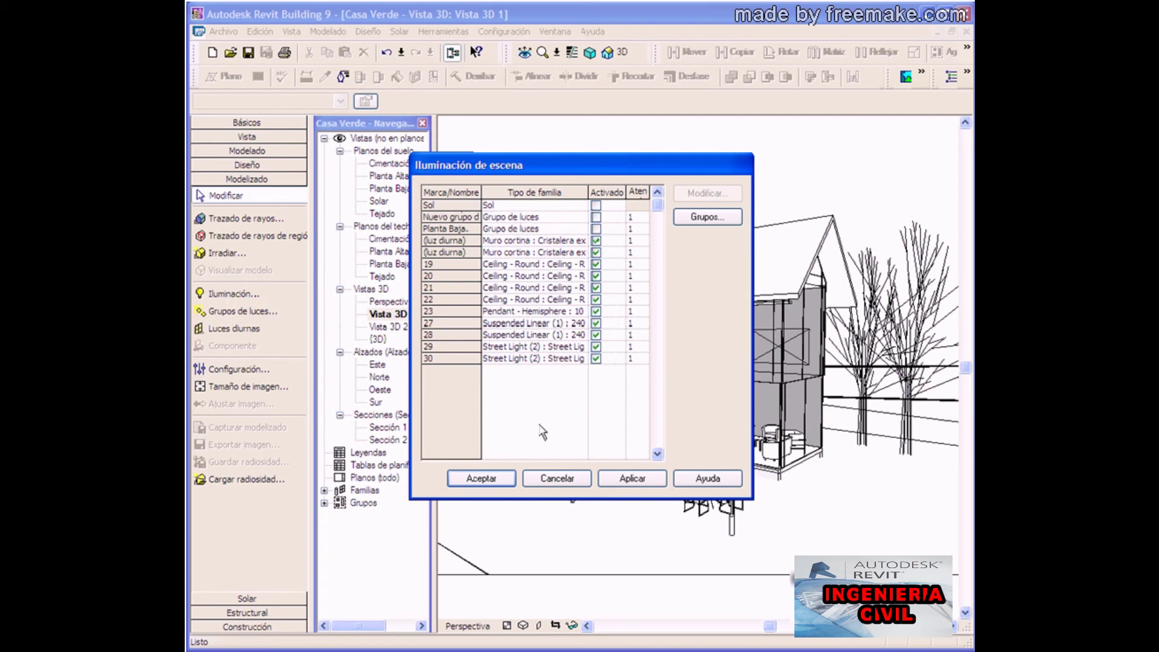
left_click(501, 479)
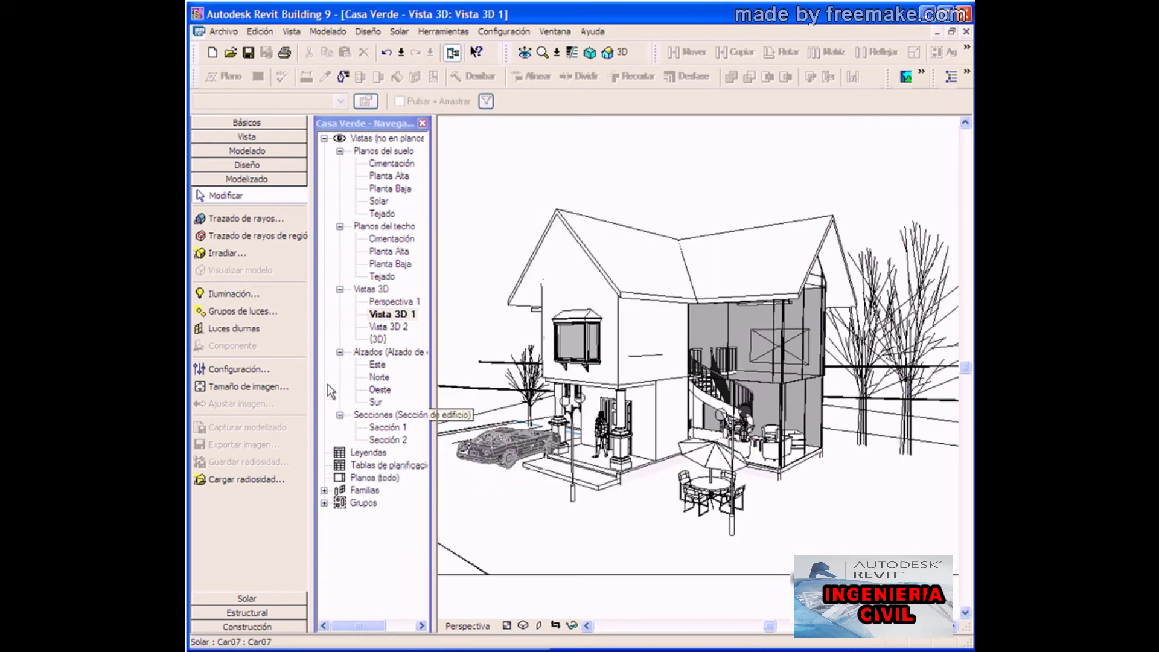
left_click(239, 218)
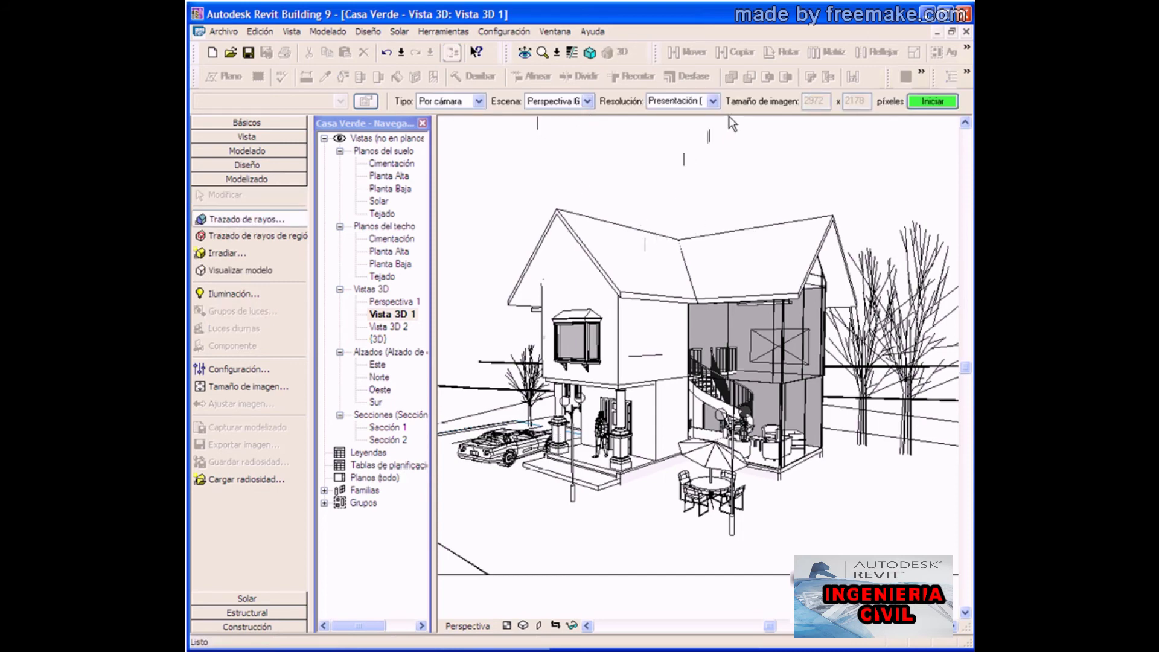
left_click(227, 370)
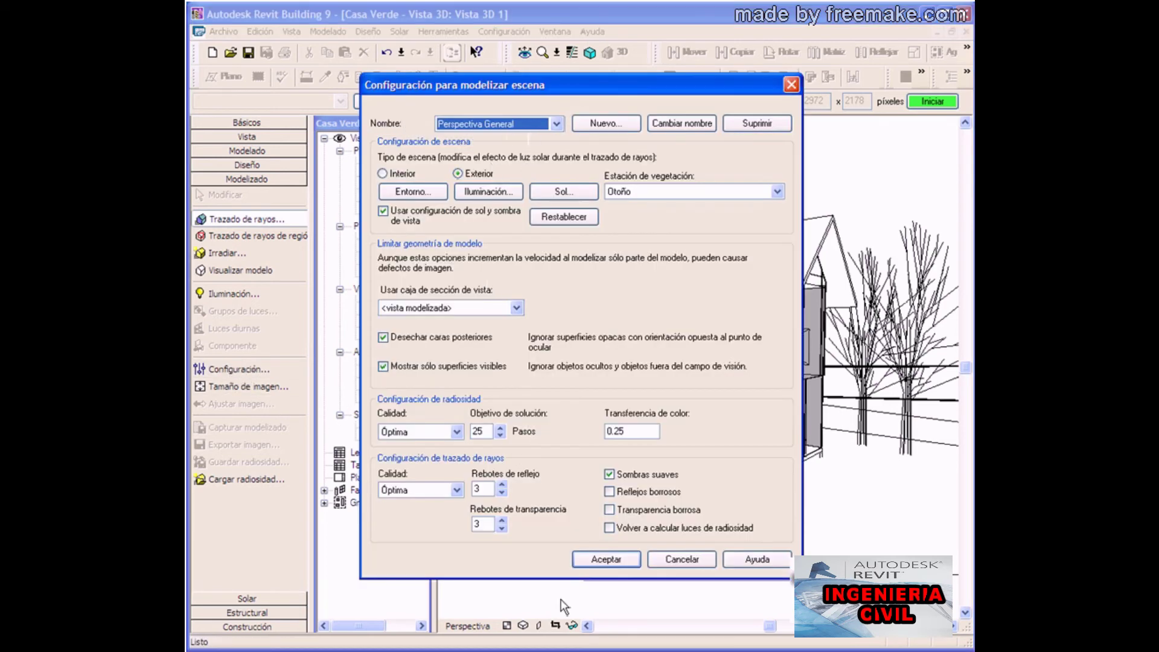
left_click(598, 560)
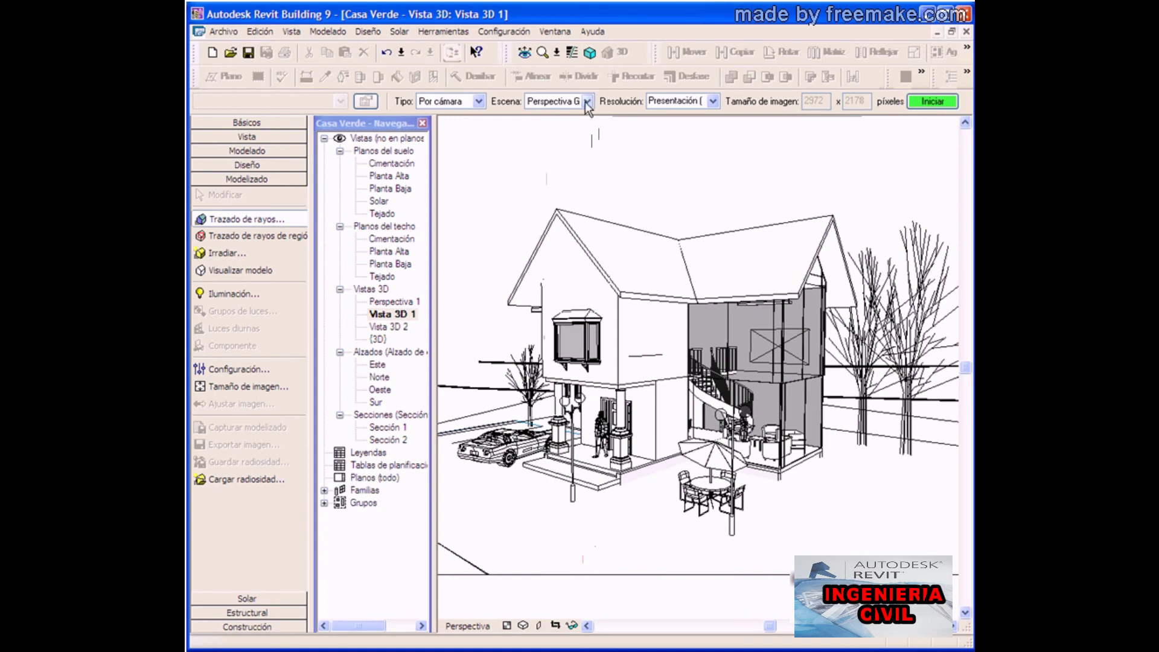
left_click(700, 103)
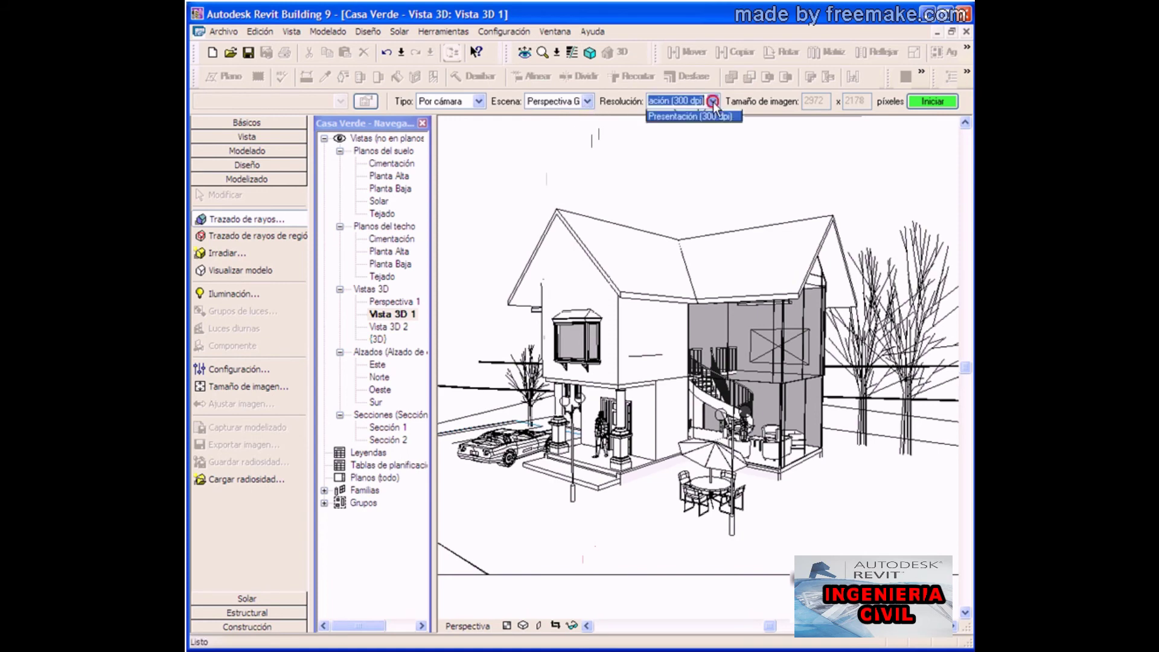
left_click(680, 135)
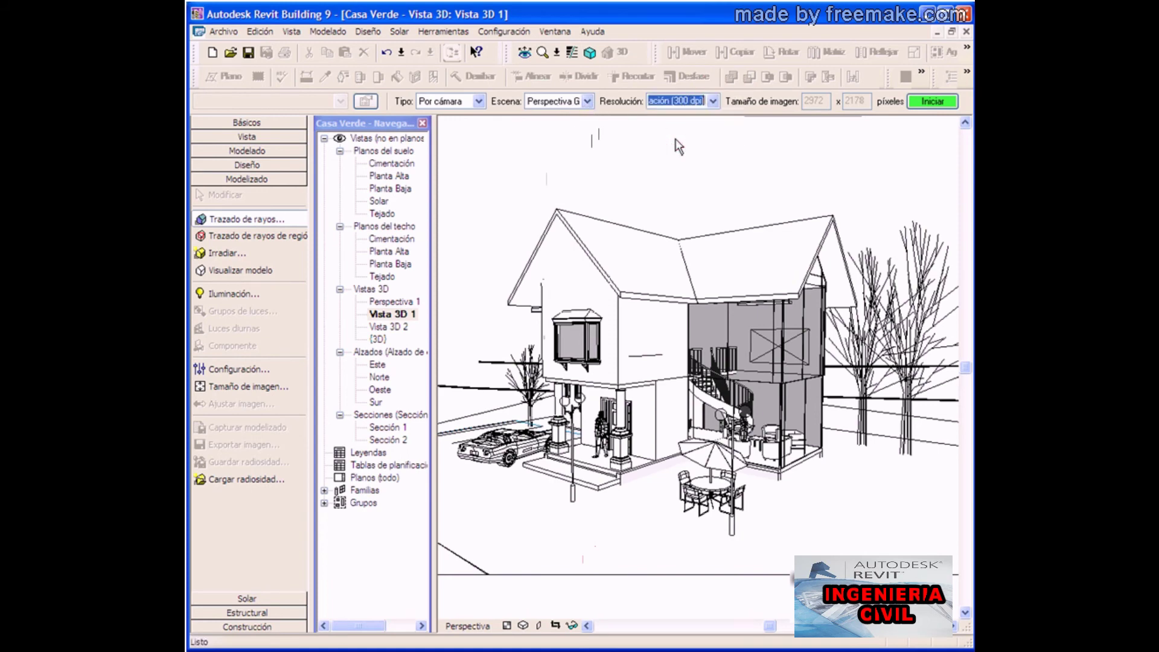
left_click(937, 103)
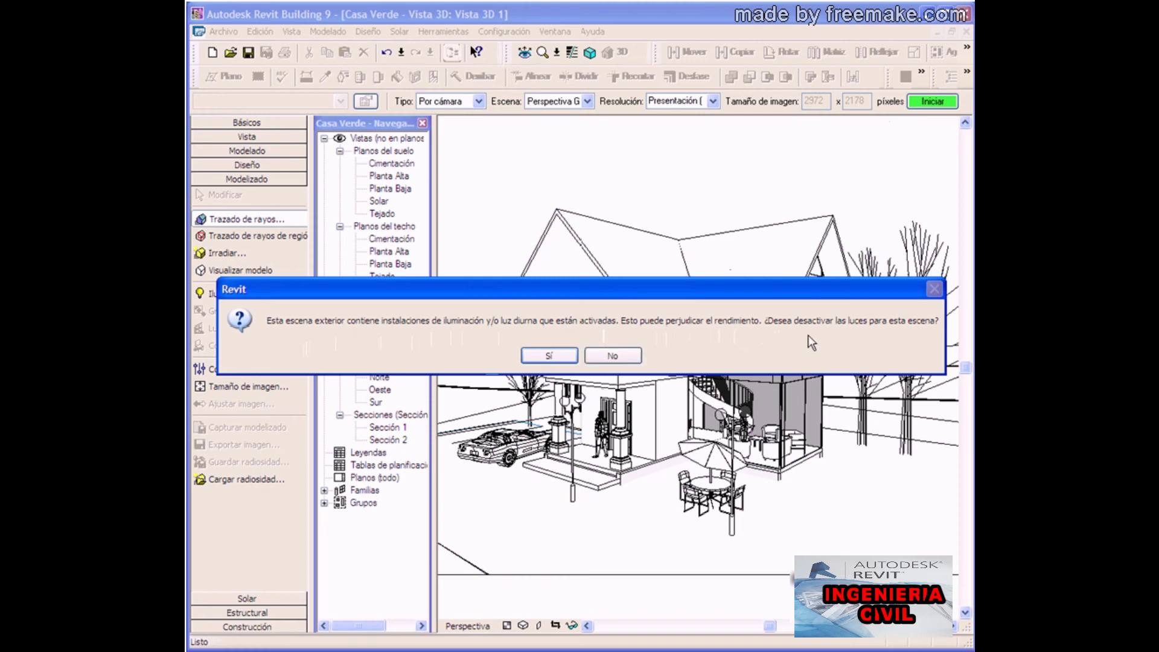
Step: Answer No to disabling the scene's lights so the render keeps them on
left_click(613, 356)
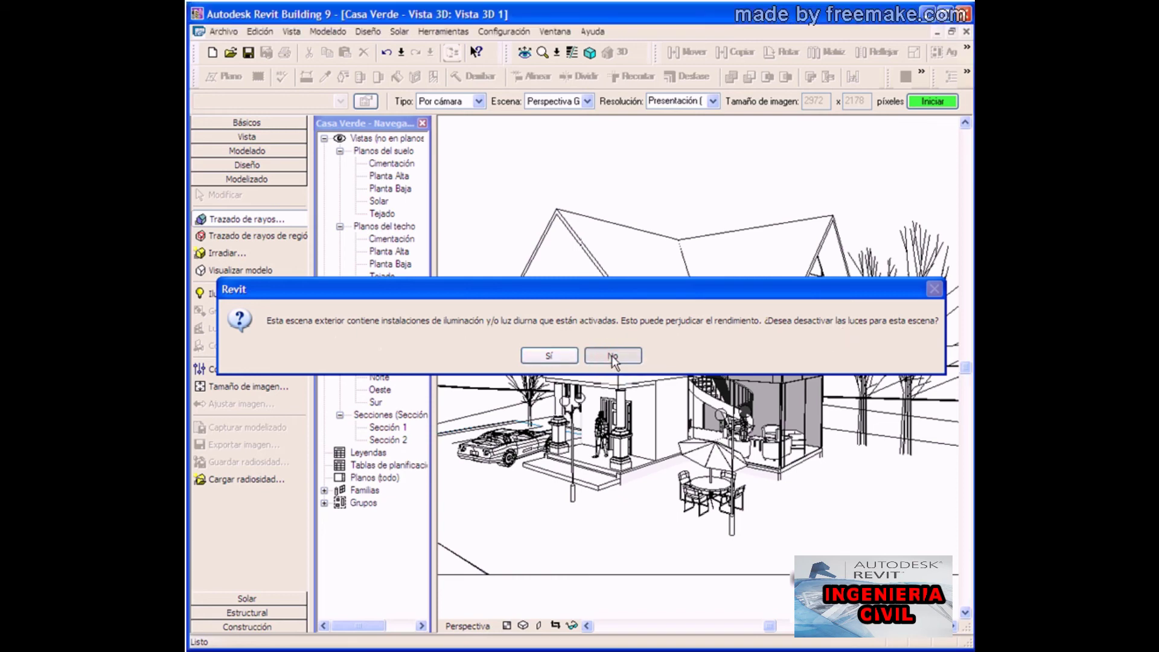